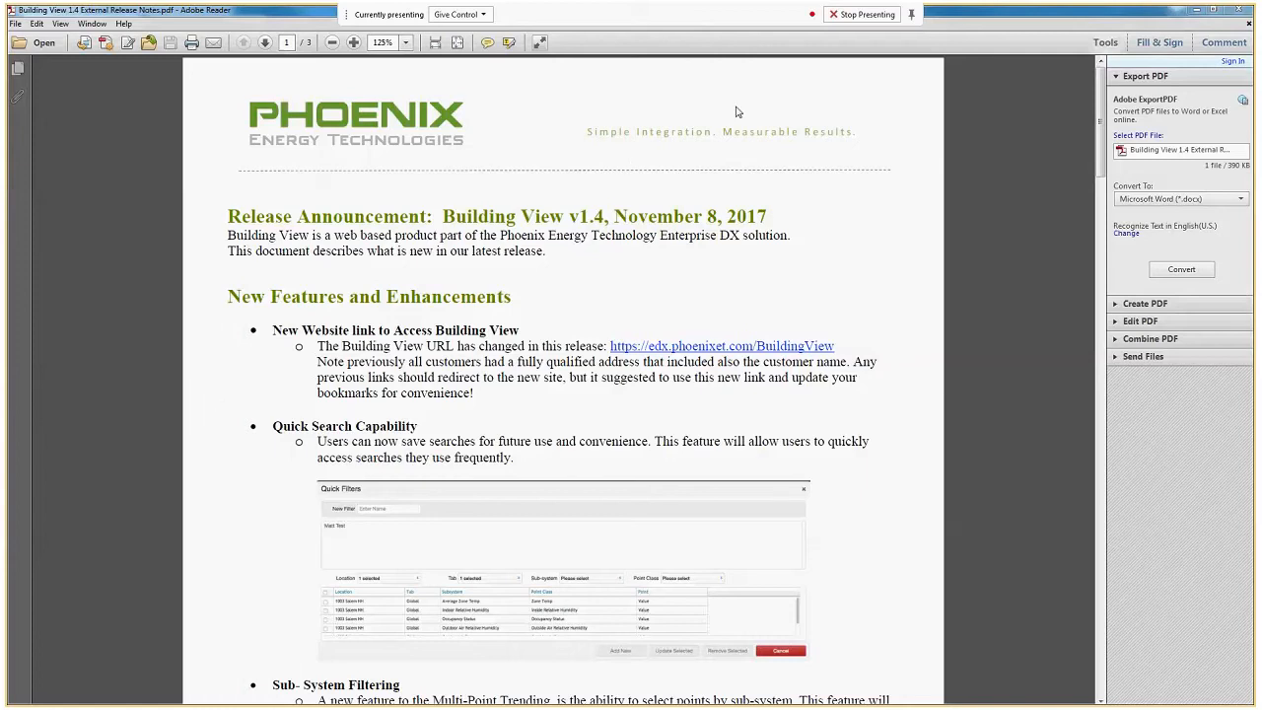
# Skim the new features section of the Building View v1.4 release notes and minimize the document.
pyautogui.scroll(-1, 695, 292)
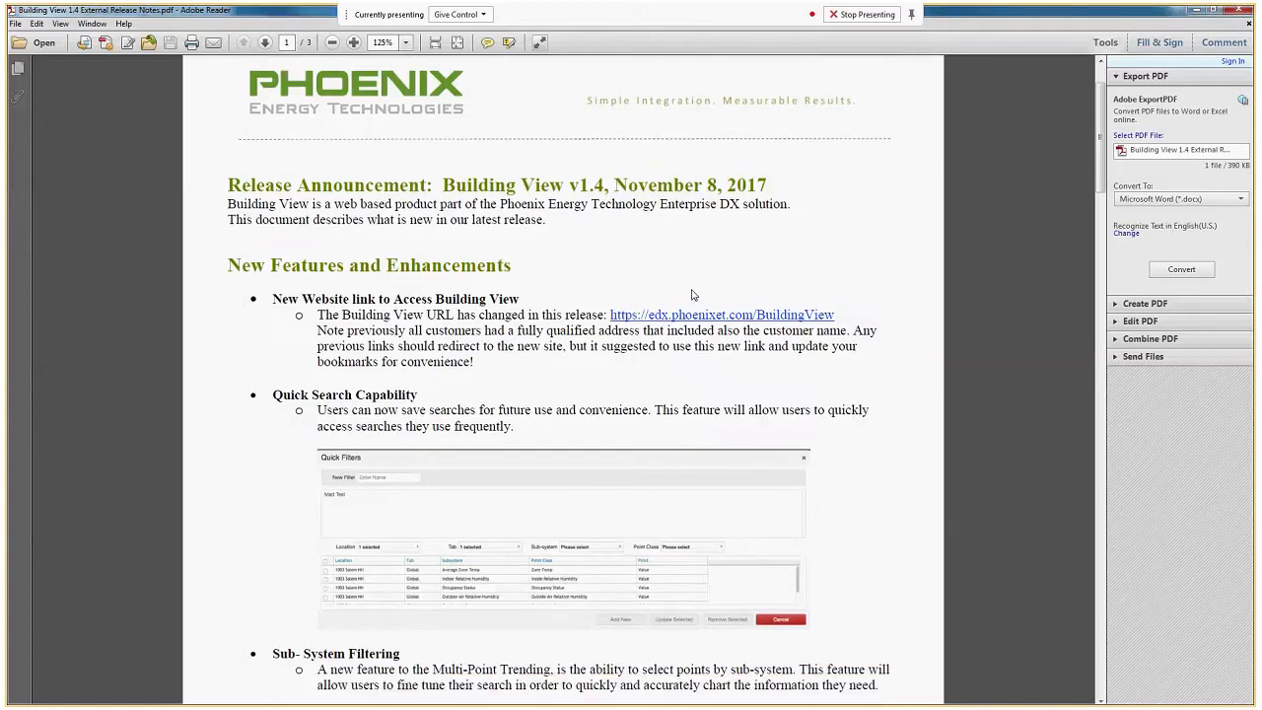
pyautogui.scroll(-5, 693, 295)
pyautogui.scroll(4, 734, 460)
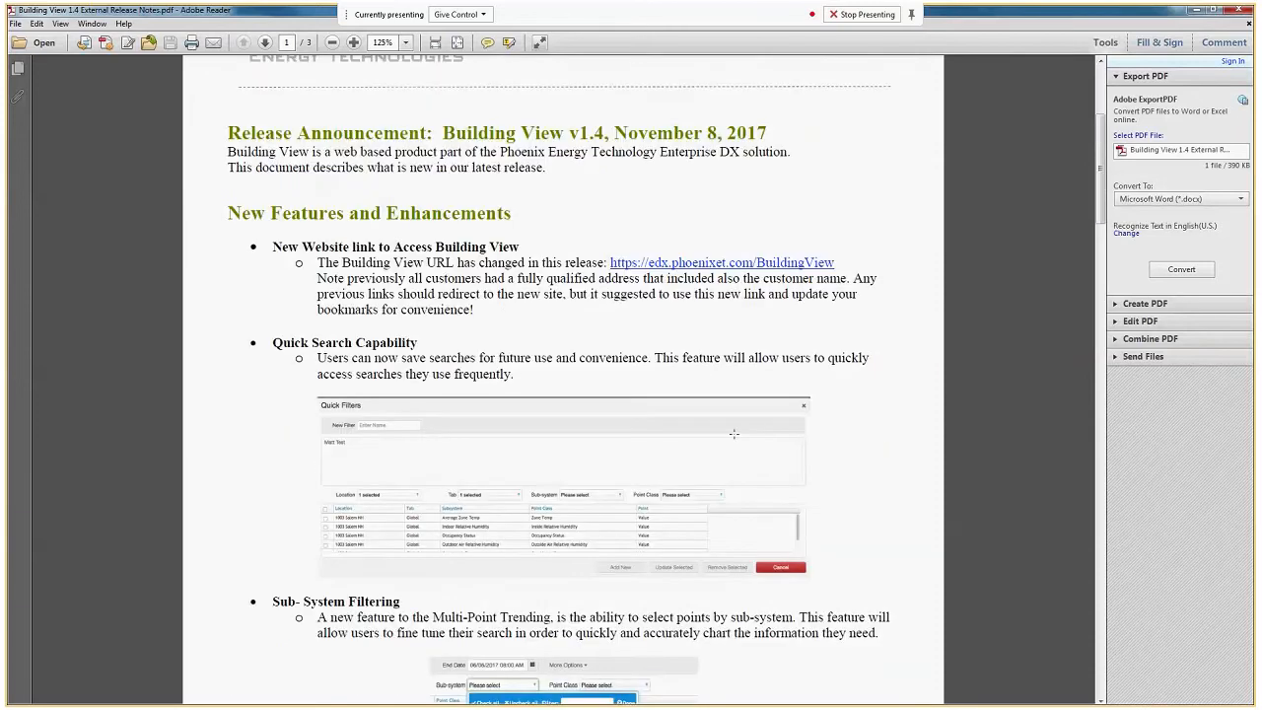
pyautogui.scroll(2, 733, 433)
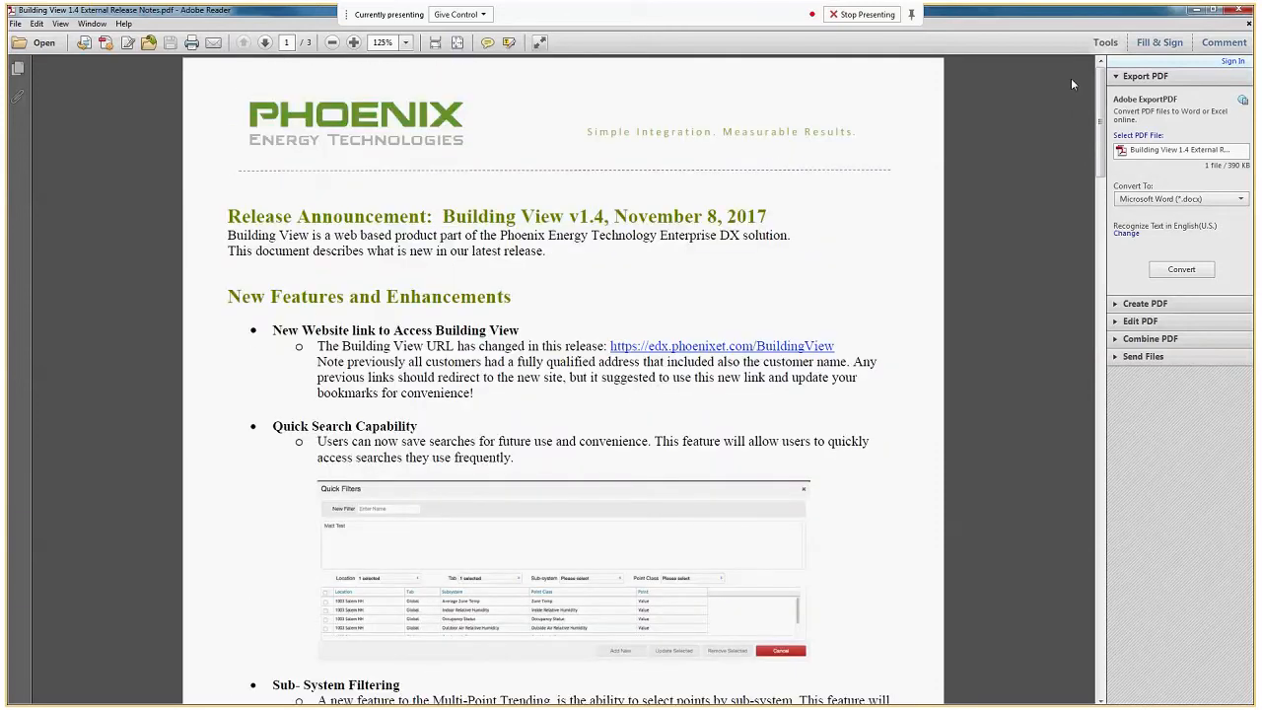
pyautogui.click(1194, 12)
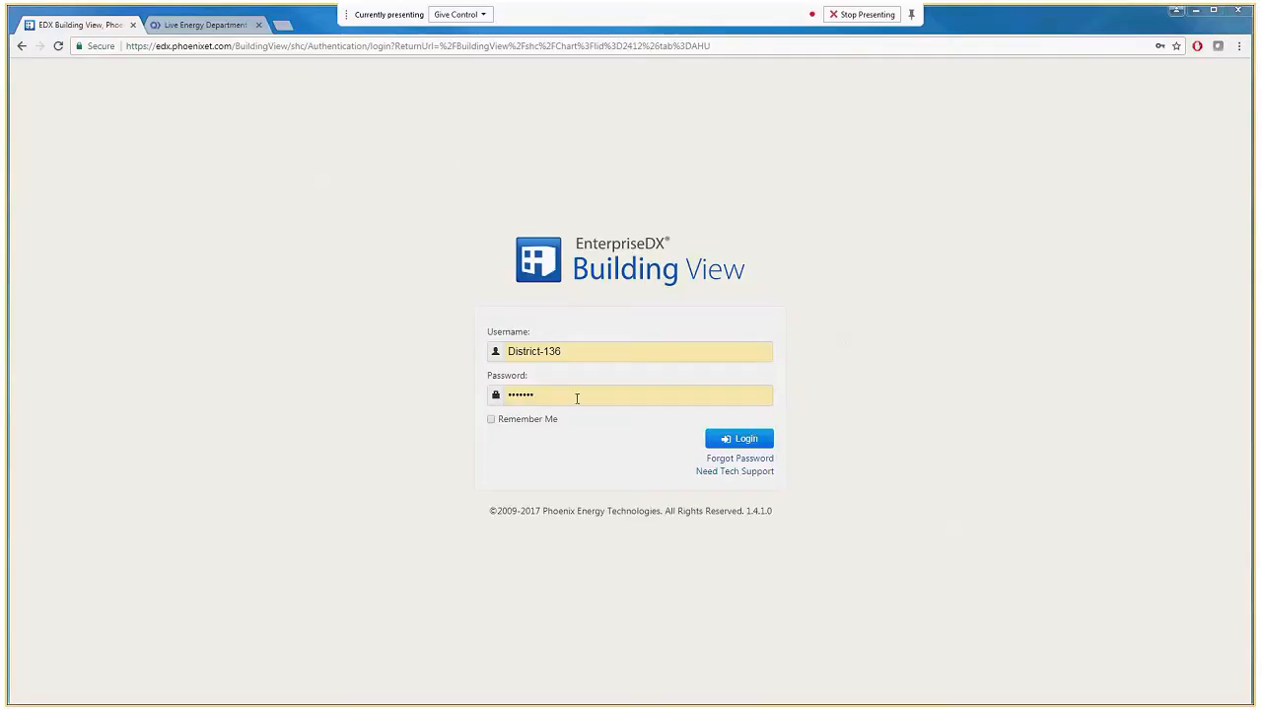
# Log in to Building View with the prefilled credentials and open Multi-Trend Charting from the home page.
pyautogui.click(724, 440)
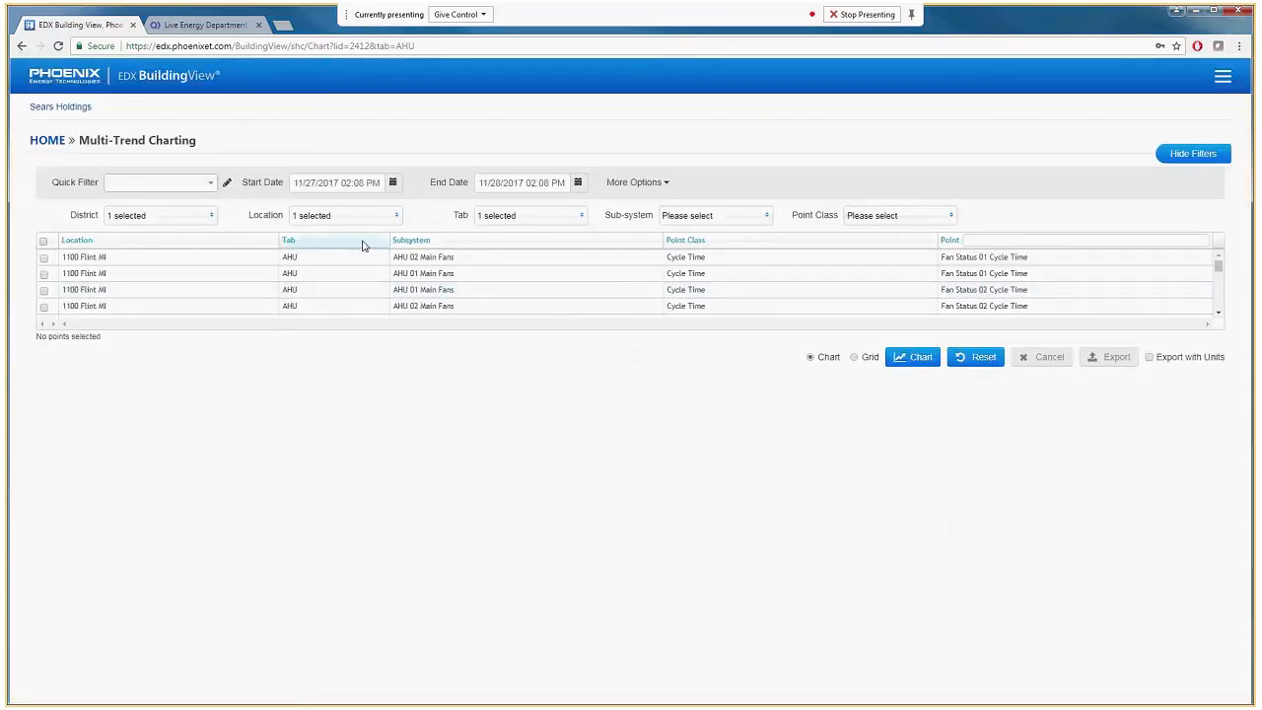
pyautogui.click(192, 79)
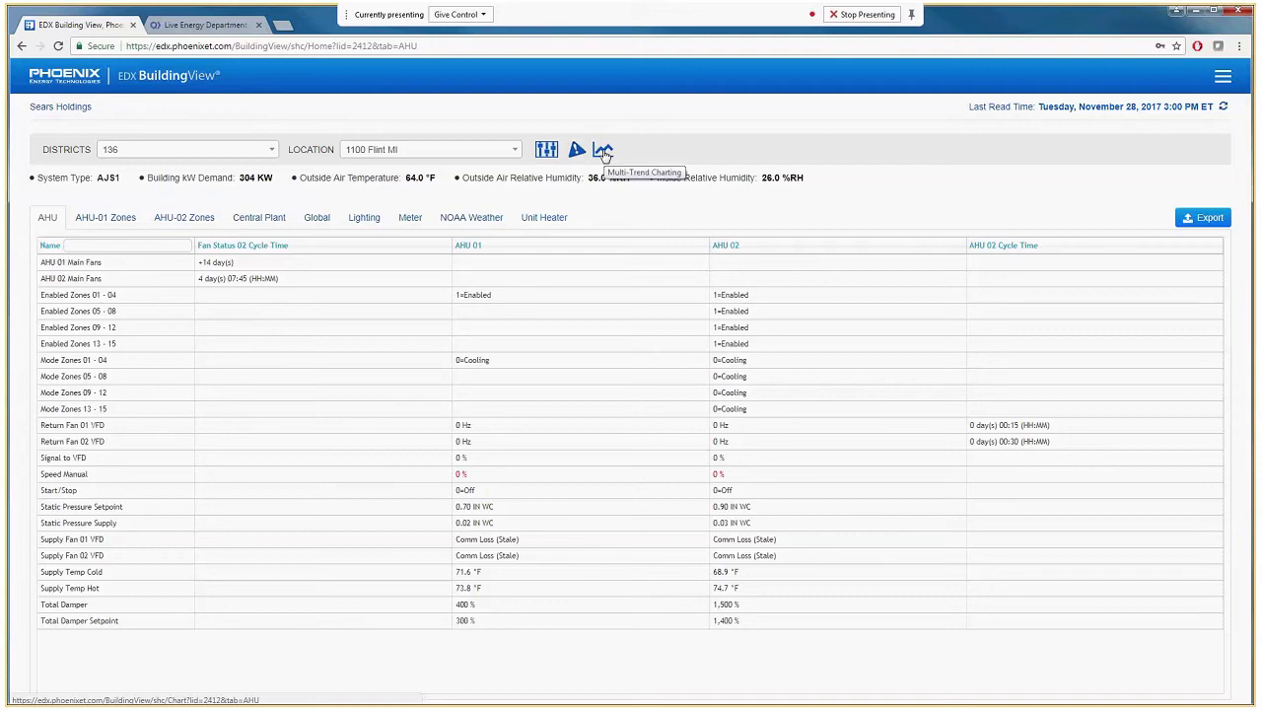
pyautogui.click(604, 151)
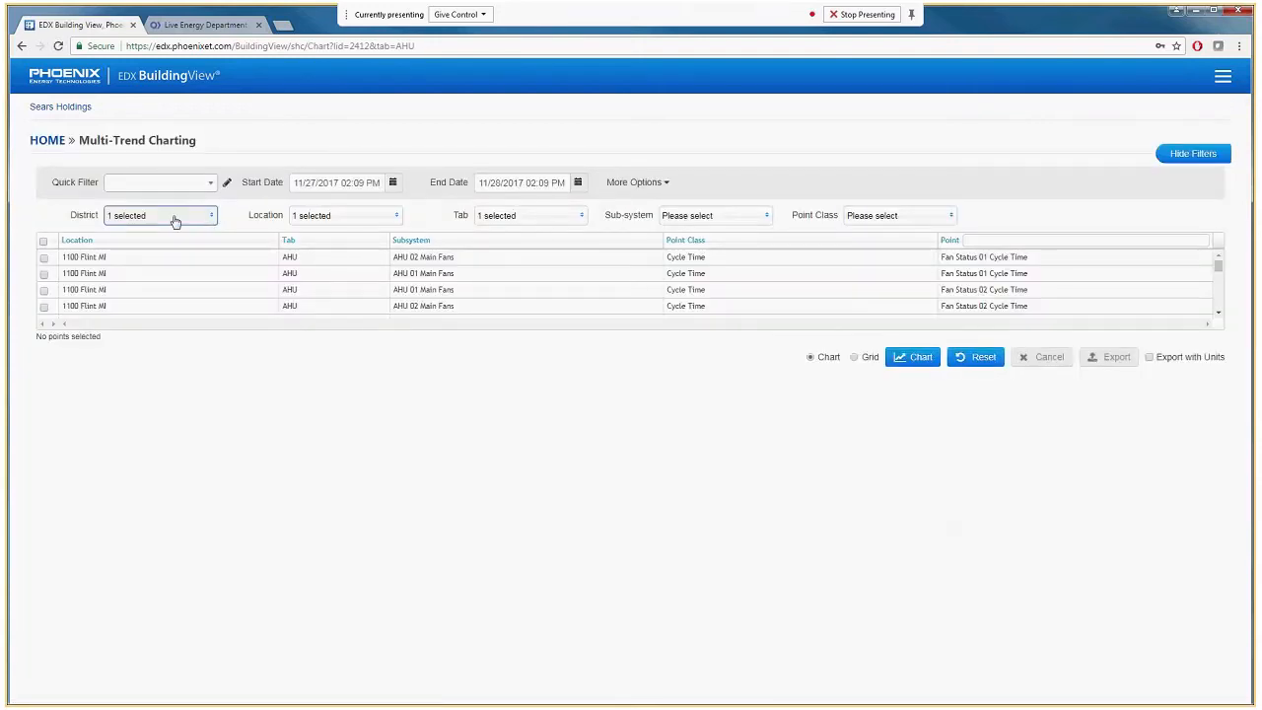
# Filter the points to all locations in district 136 and to the Meter tab.
pyautogui.click(175, 221)
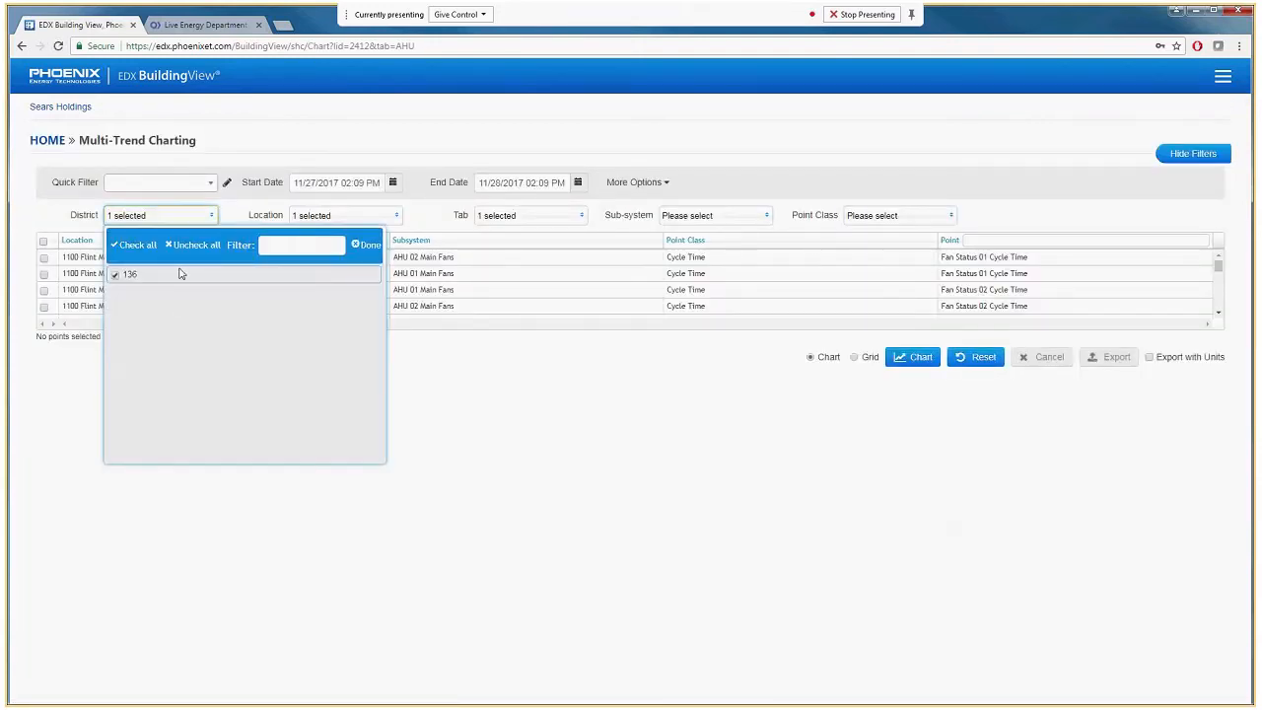
pyautogui.click(378, 222)
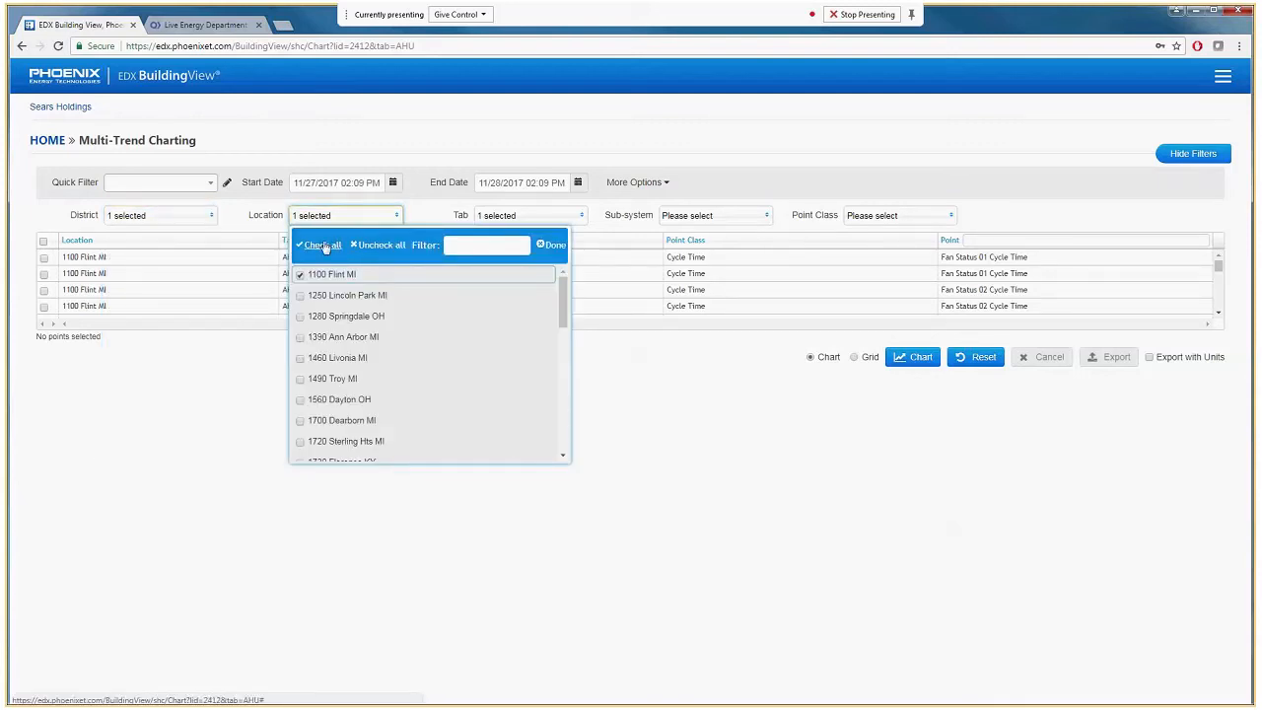
pyautogui.click(322, 245)
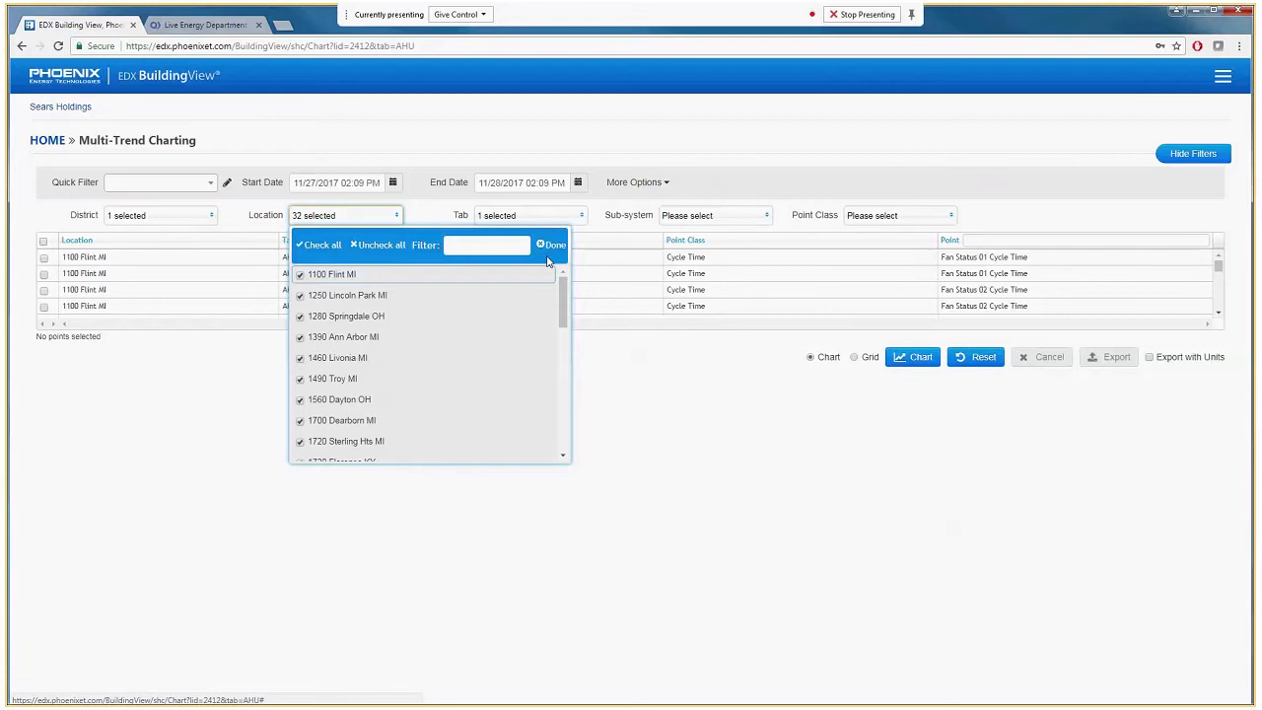
pyautogui.click(539, 219)
pyautogui.moveTo(749, 324); pyautogui.dragTo(750, 391)
pyautogui.click(616, 377)
pyautogui.click(740, 245)
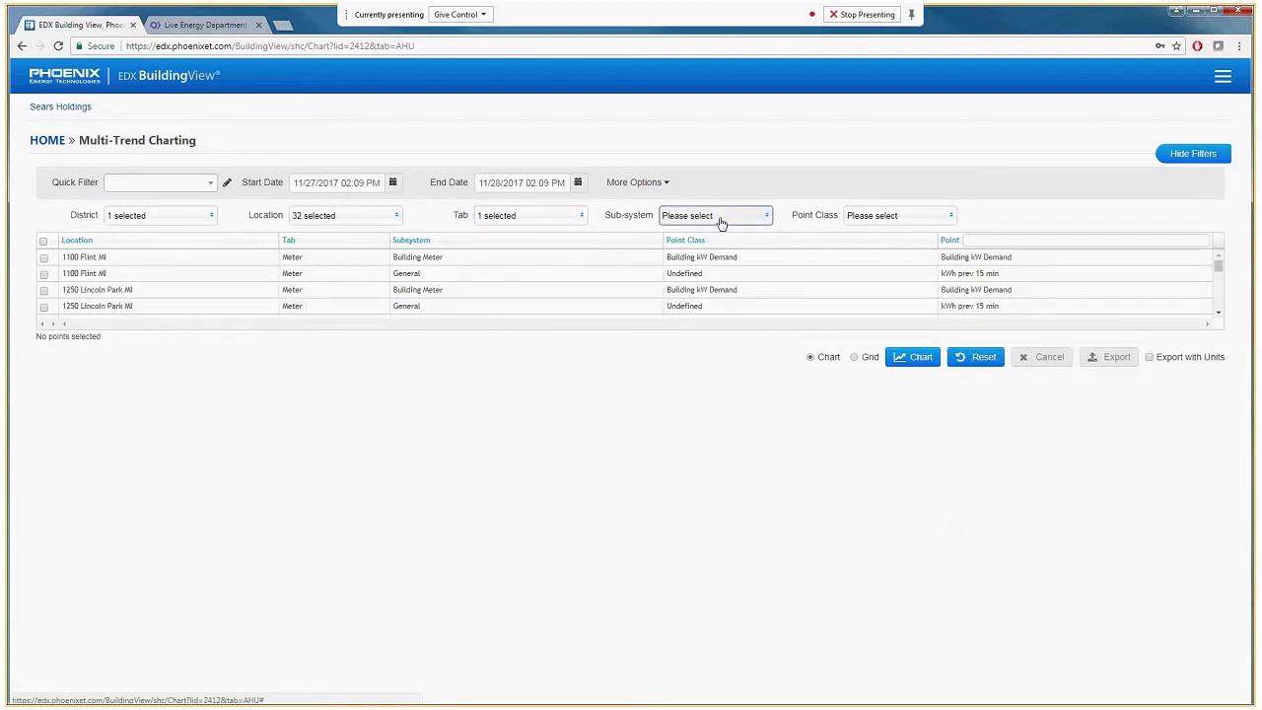
# Limit the sub-systems to Building Meter and Electrical Demand and include both point classes, Building kW Demand and KW Demand Meter.
pyautogui.click(721, 217)
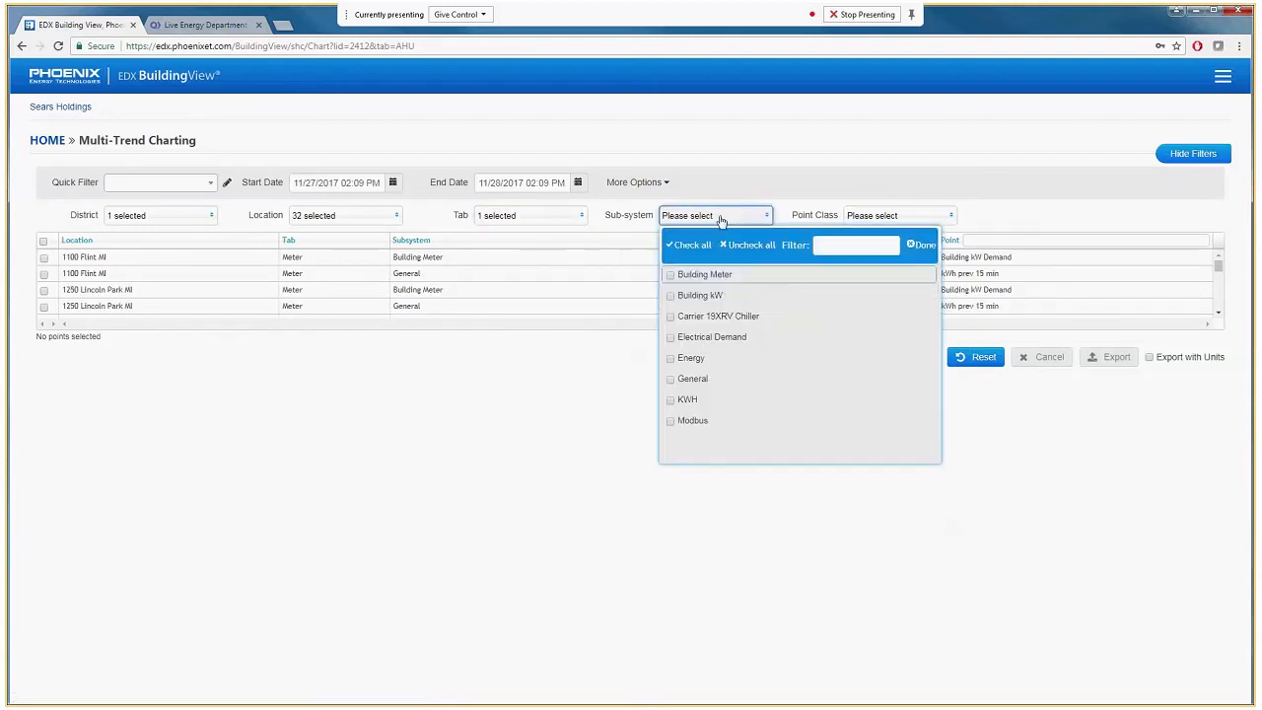
pyautogui.click(688, 278)
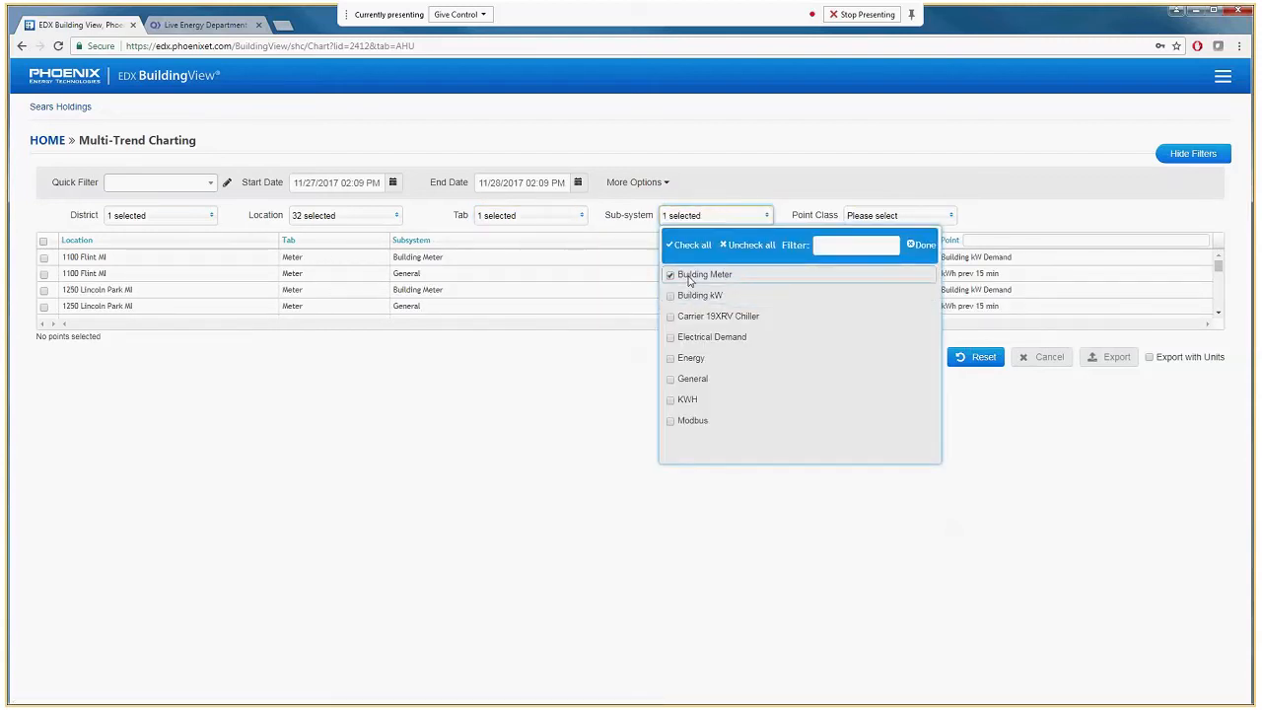
pyautogui.click(693, 339)
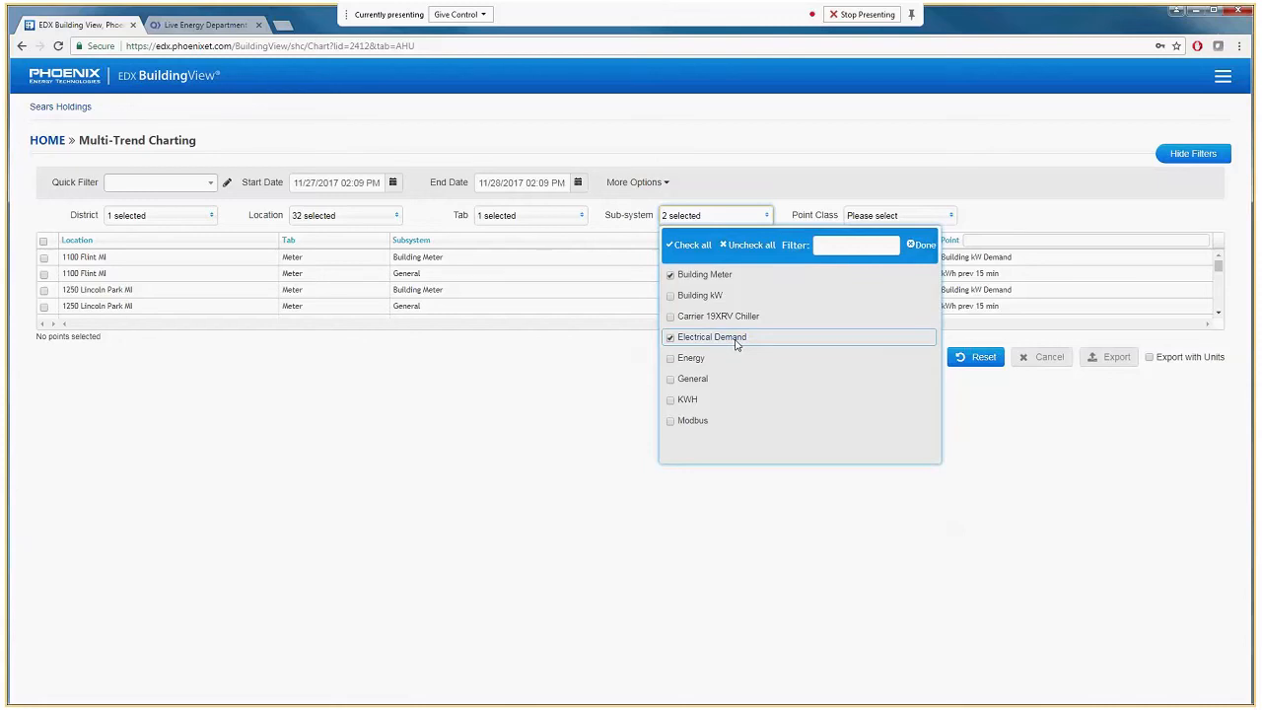
pyautogui.click(899, 215)
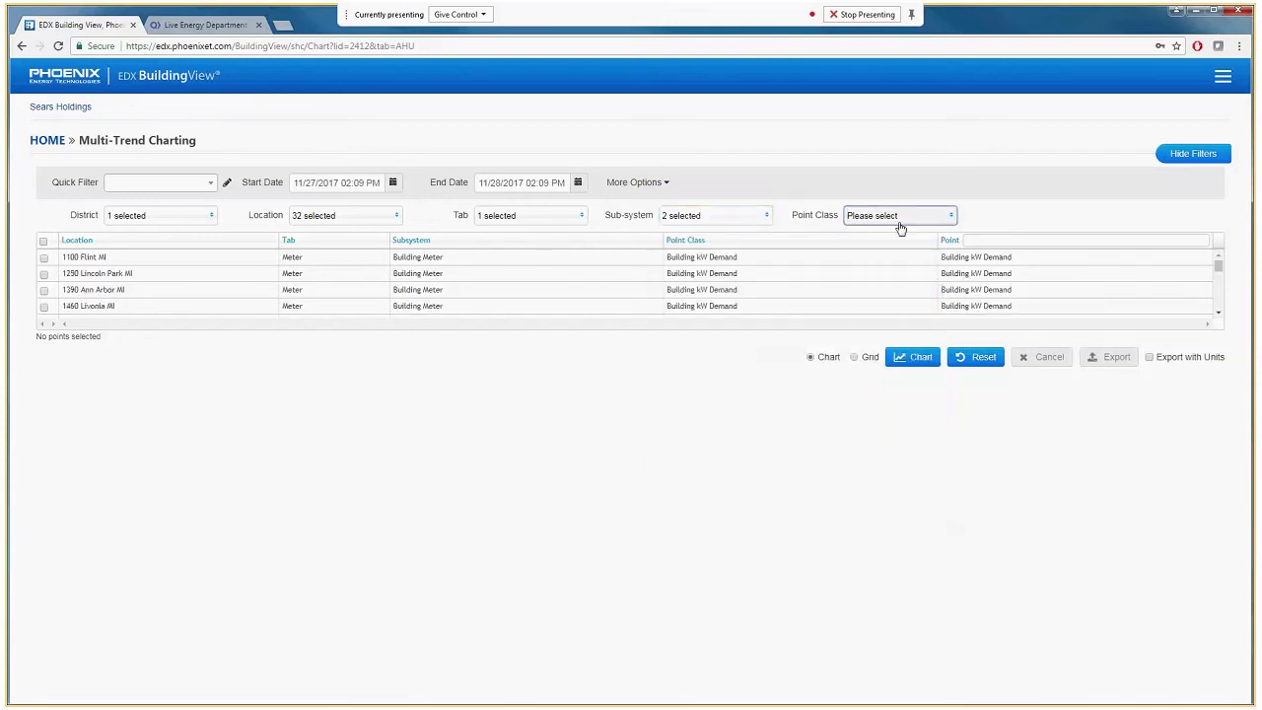
pyautogui.click(868, 245)
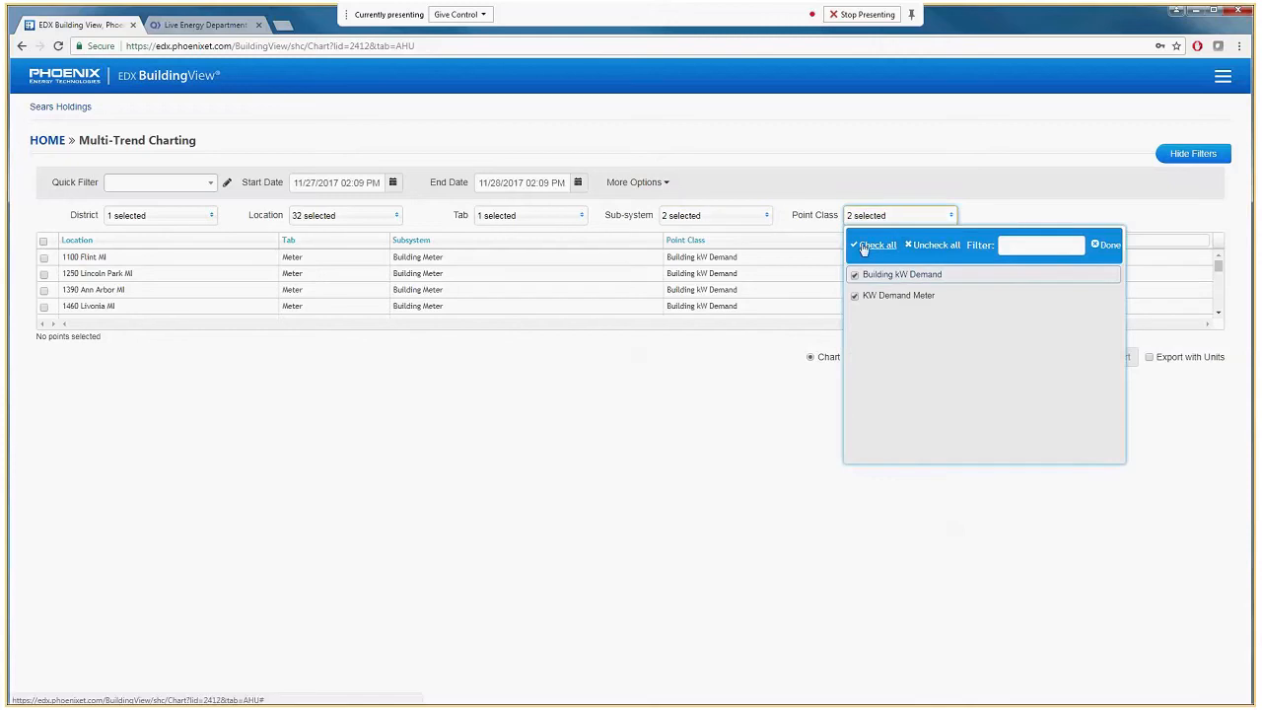
pyautogui.click(1106, 246)
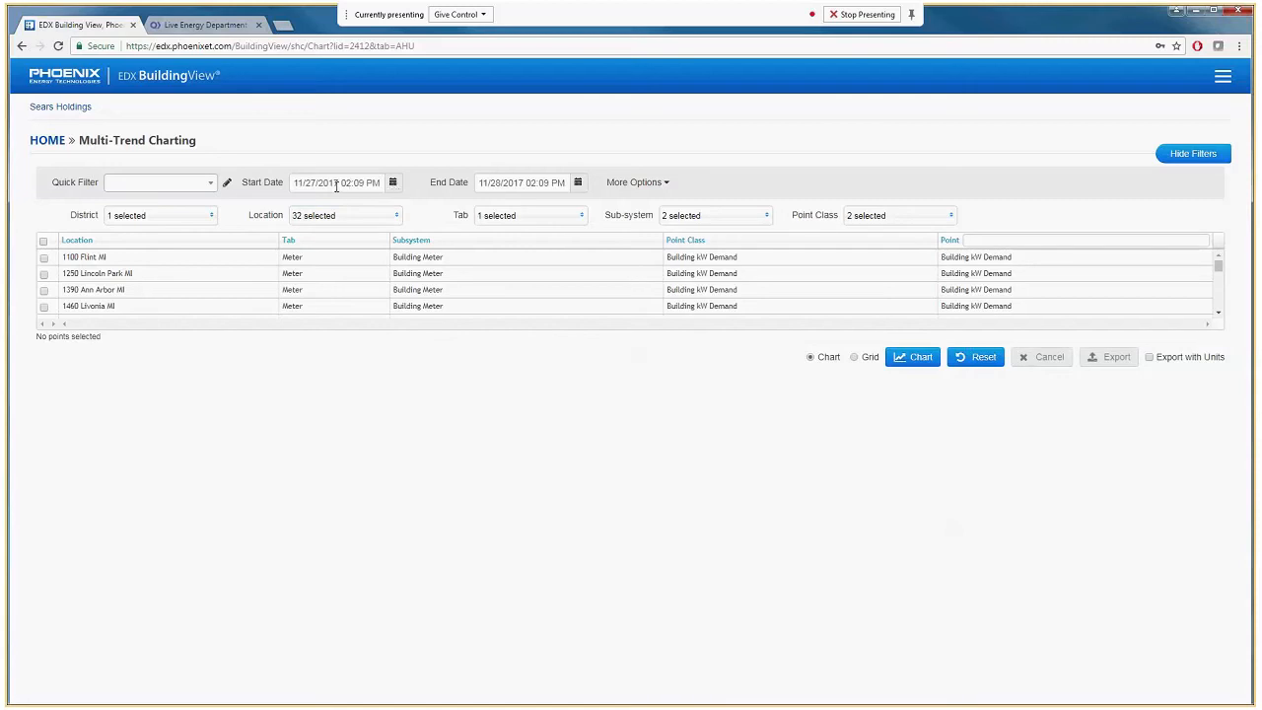
# Select all listed meter points, chart them, and inspect the chart readings at 12:00 AM on November 28.
pyautogui.click(43, 243)
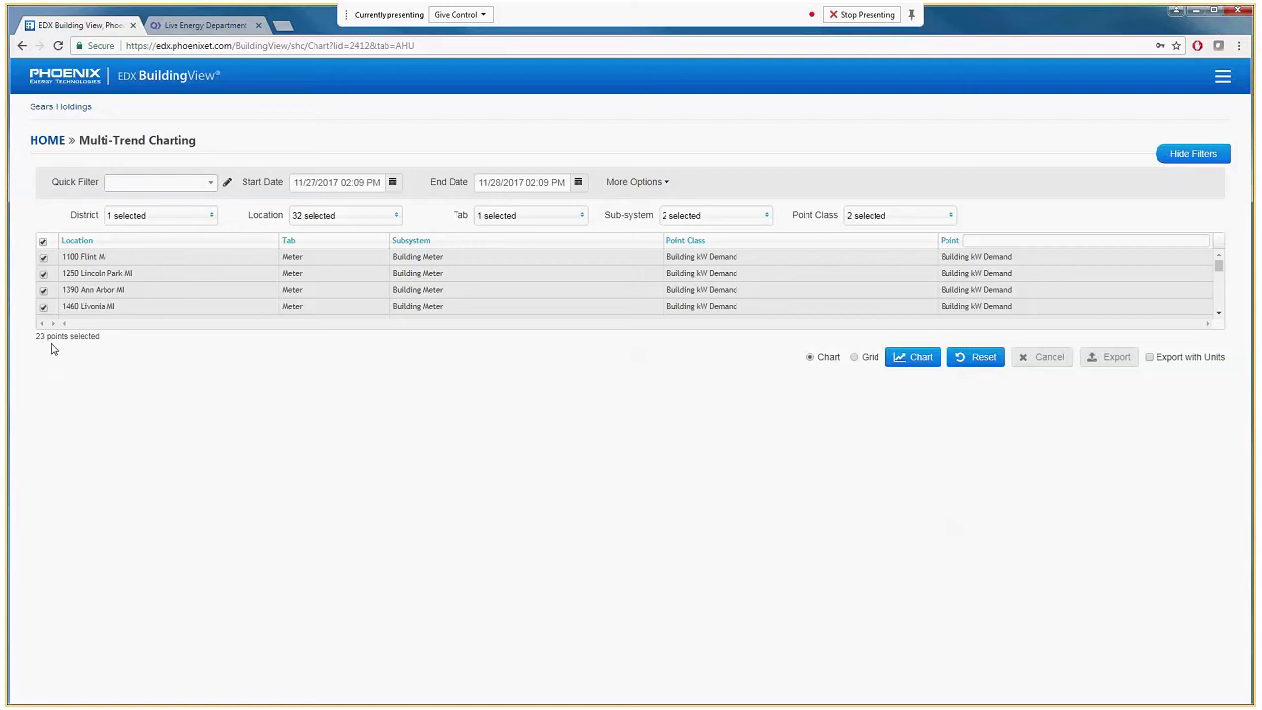
pyautogui.click(908, 361)
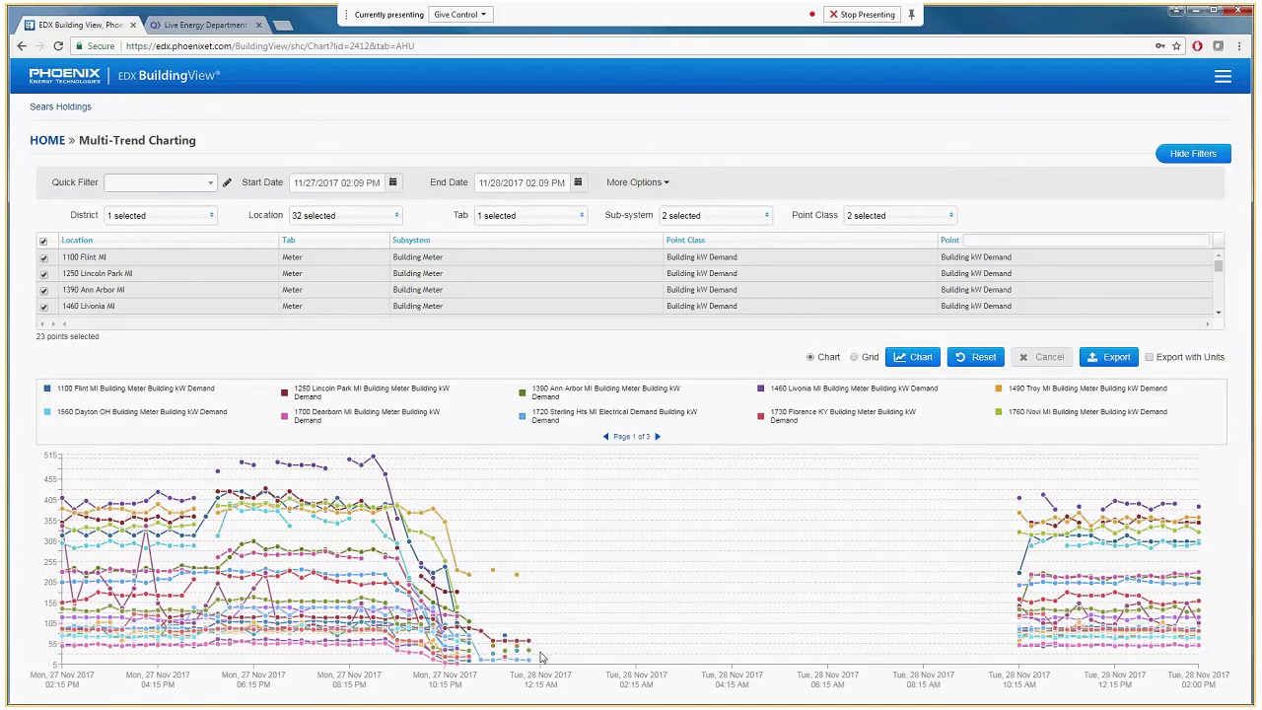
pyautogui.moveTo(545, 651)
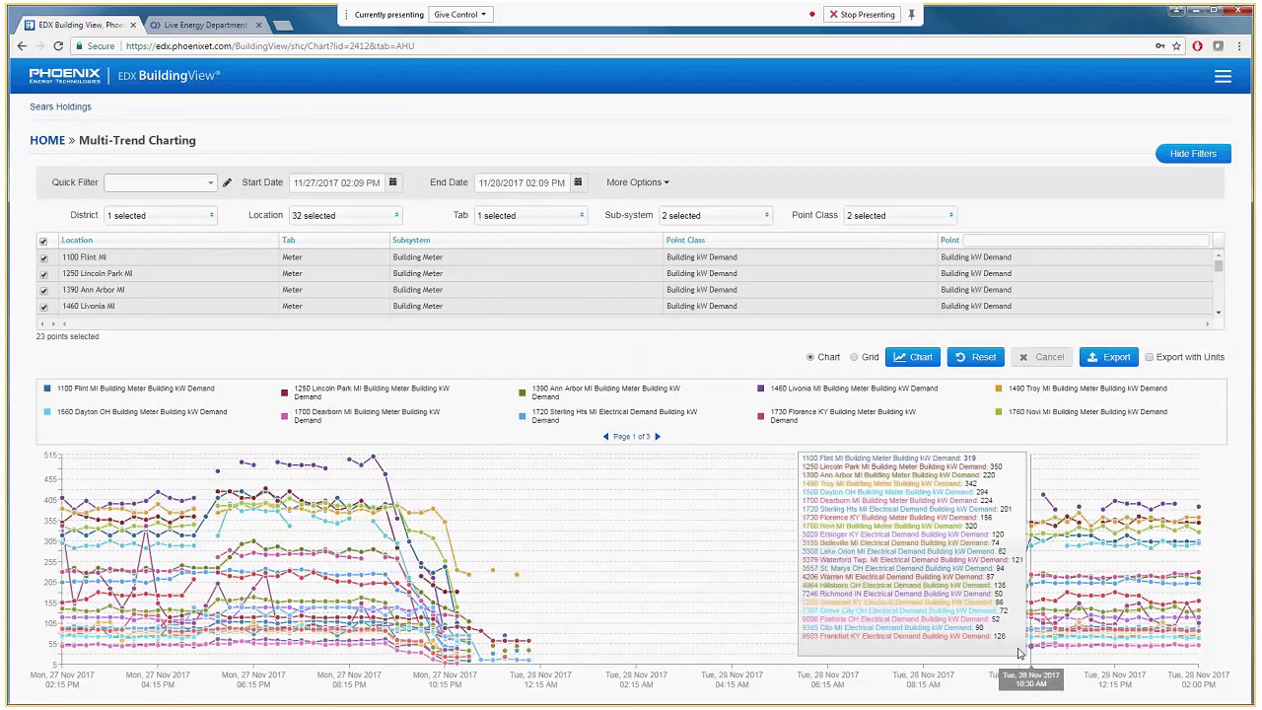
# Set the date range to 11/26/2017 through 11/27/2017 and redraw the chart.
pyautogui.click(393, 183)
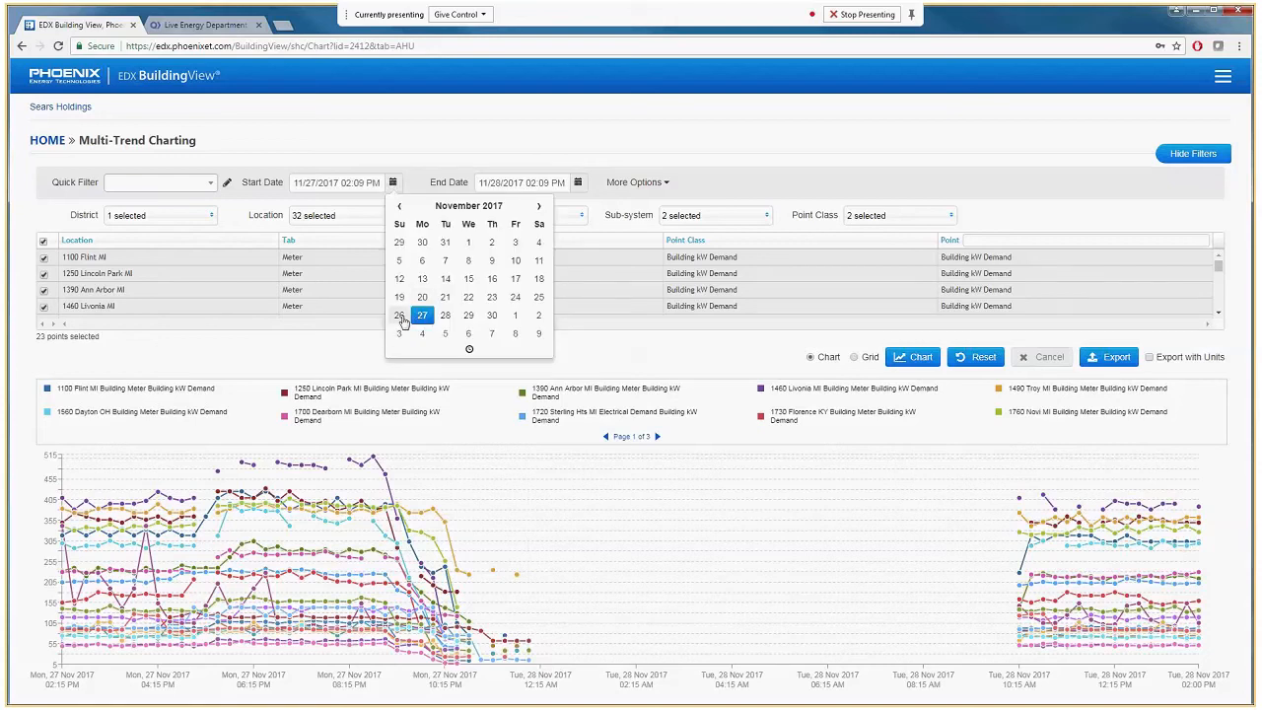
pyautogui.click(400, 317)
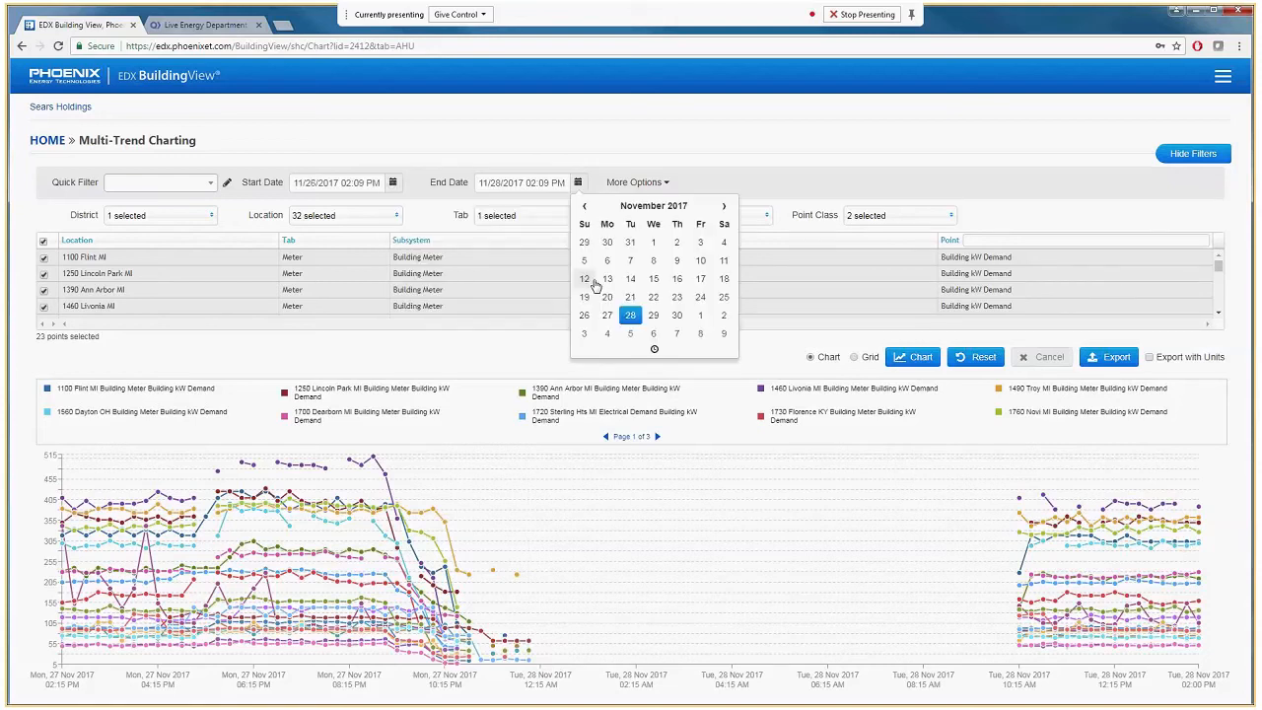
pyautogui.click(895, 360)
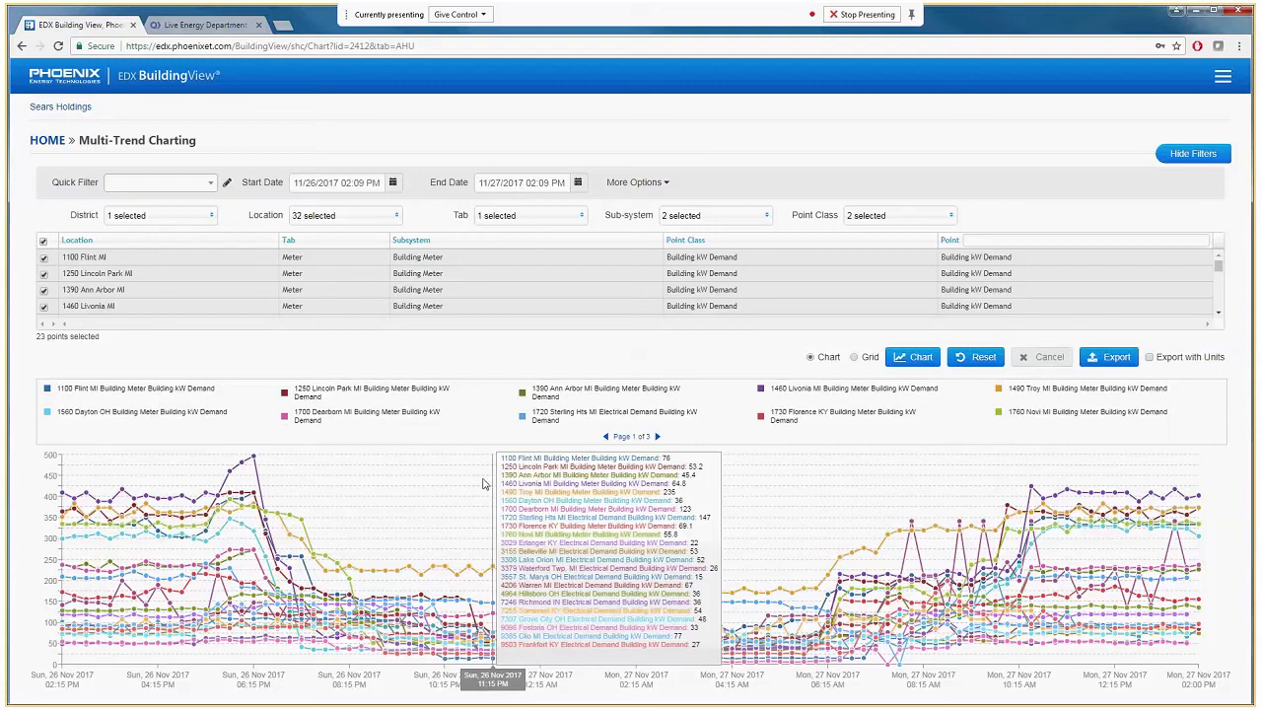
# Clear the point selection and select only 9503 Frankfort KY, 9385 Clio MI, 9096 Fostoria OH and 7397 Grove City OH.
pyautogui.click(44, 244)
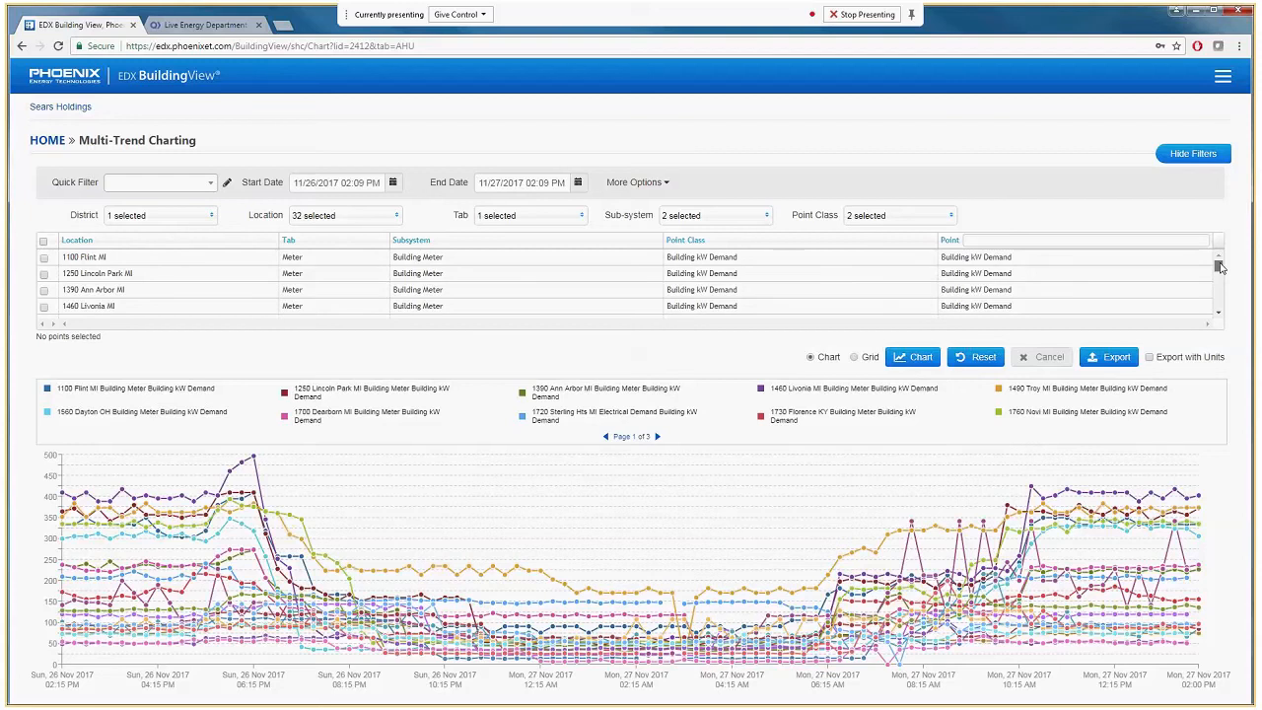
pyautogui.moveTo(1220, 267); pyautogui.dragTo(1219, 303)
pyautogui.click(43, 310)
pyautogui.click(43, 292)
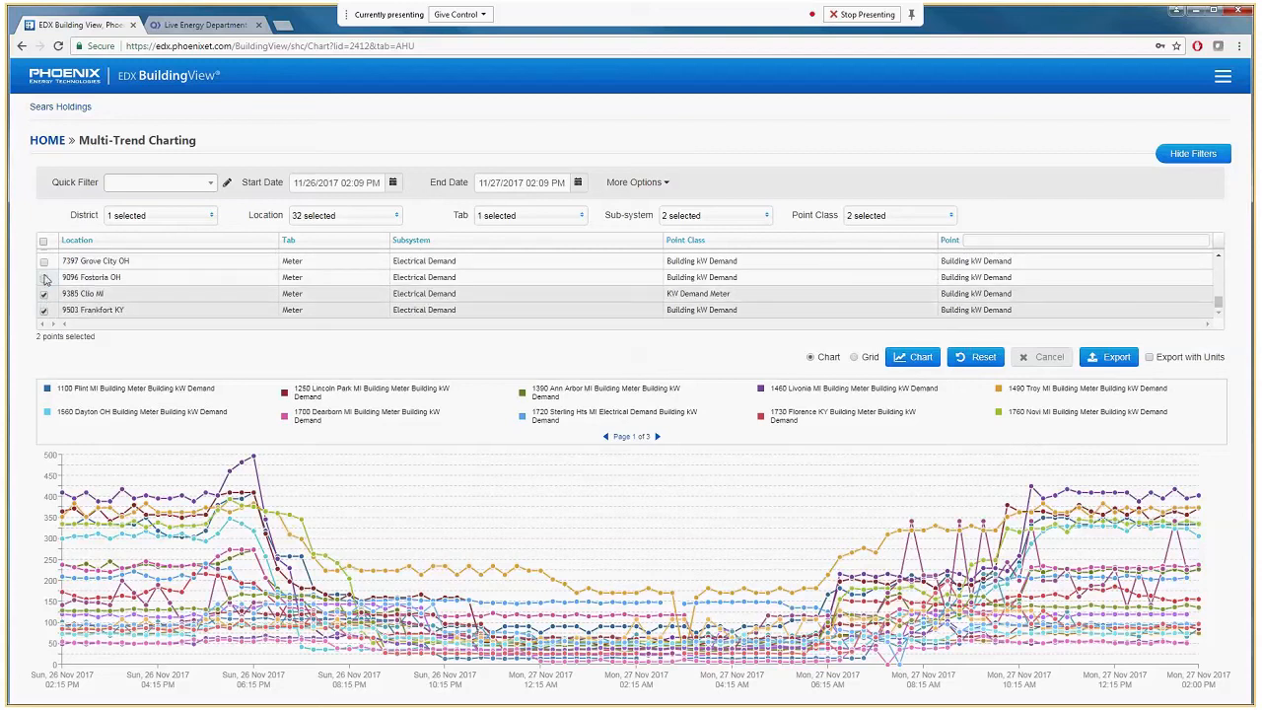
pyautogui.click(43, 277)
pyautogui.click(43, 261)
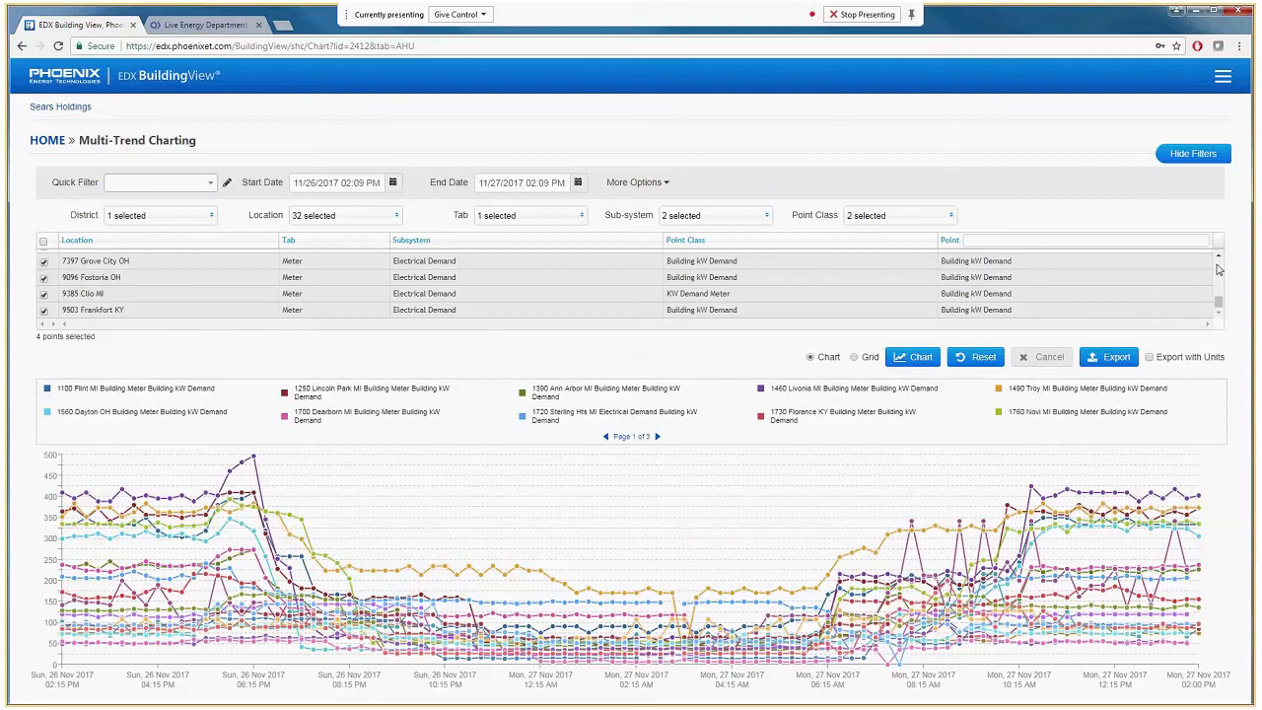
# Add the 7255 Somerset KY, 7246 Richmond IN and 4964 Hillsboro OH points to the selection.
pyautogui.scroll(3, 1183, 291)
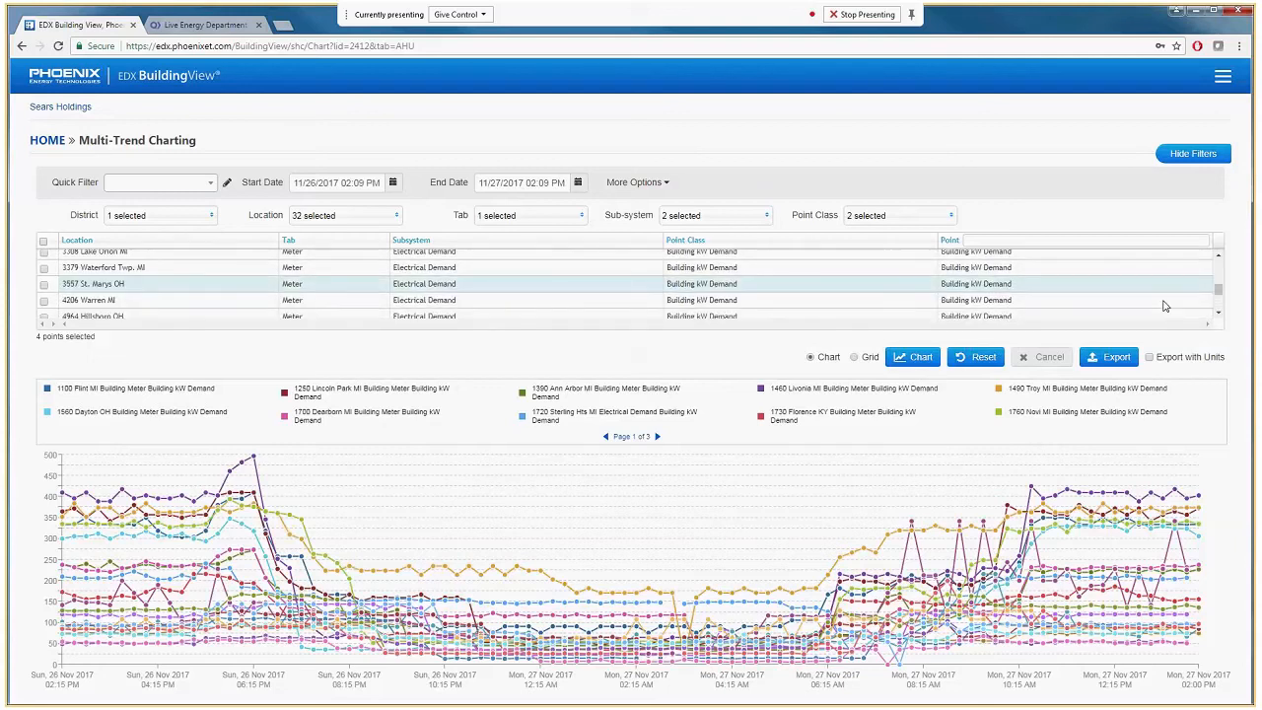
pyautogui.scroll(-2, 1212, 301)
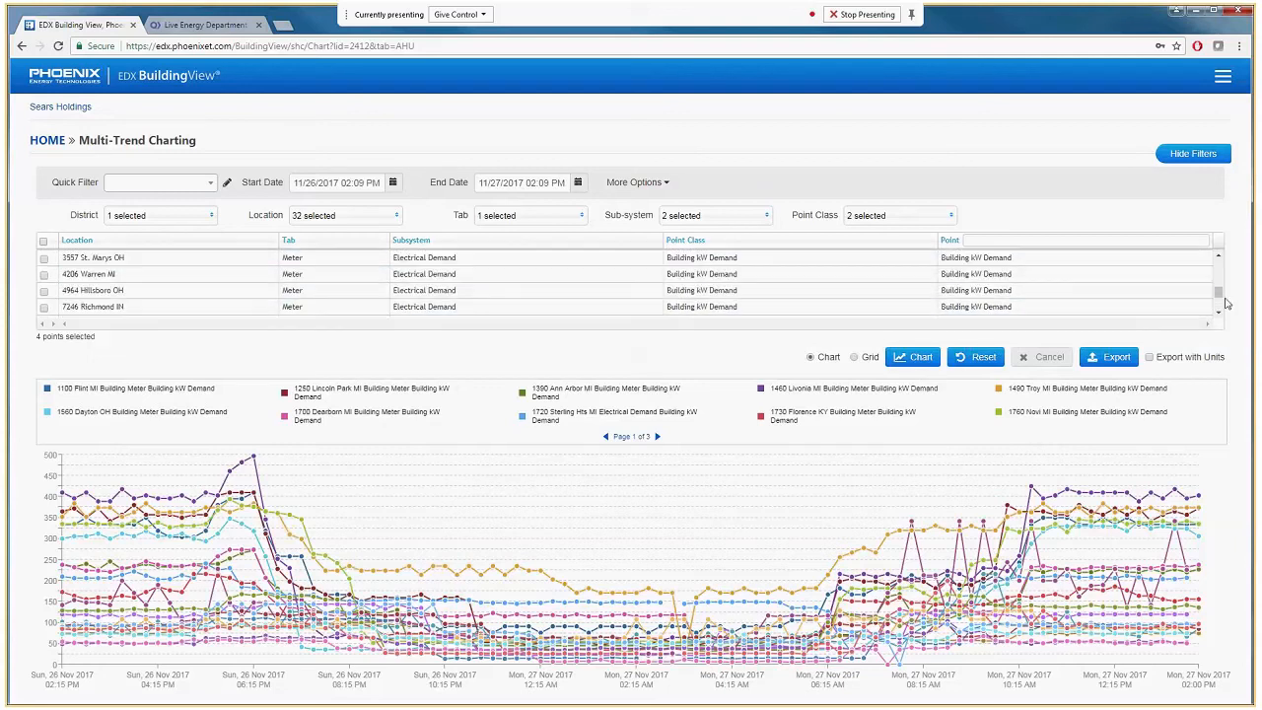
pyautogui.click(43, 297)
pyautogui.click(43, 280)
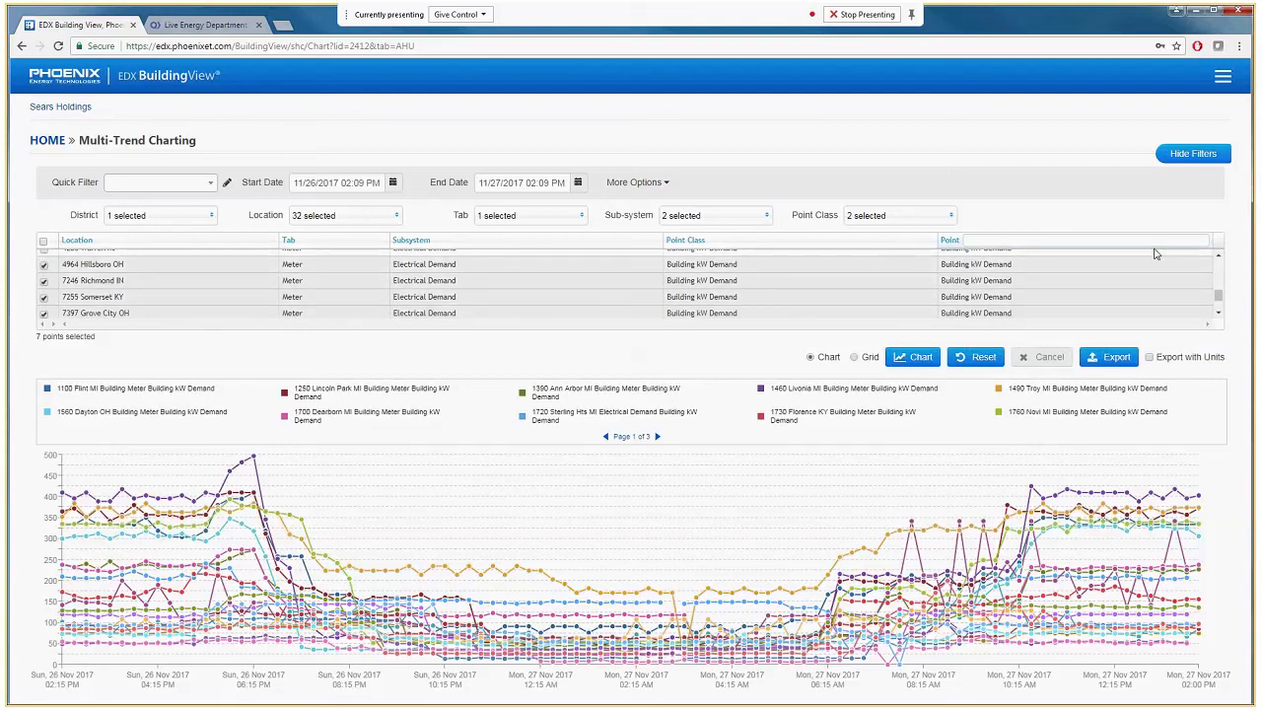
# Add the 4206 Warren MI, 3557 St. Marys OH, 3379 Waterford Twp. MI and 3308 Lake Orion MI points to the selection.
pyautogui.click(1218, 258)
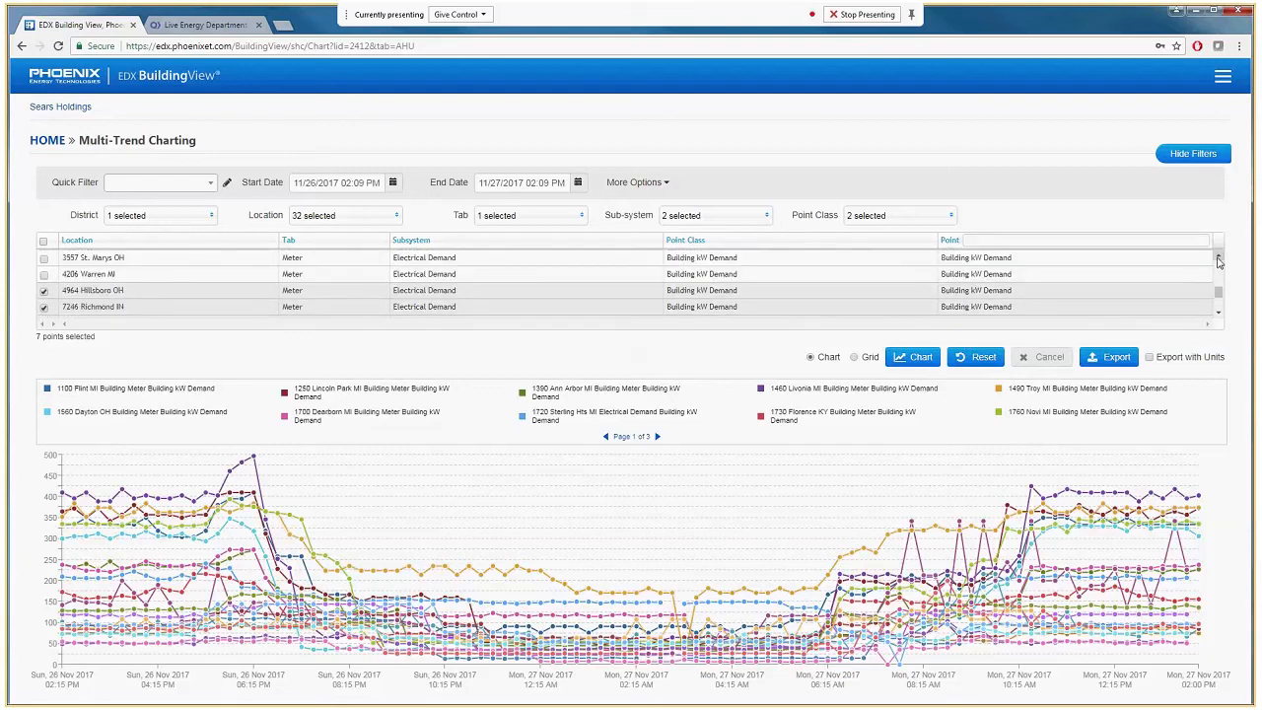
pyautogui.click(1219, 261)
pyautogui.click(43, 301)
pyautogui.click(44, 285)
pyautogui.click(43, 268)
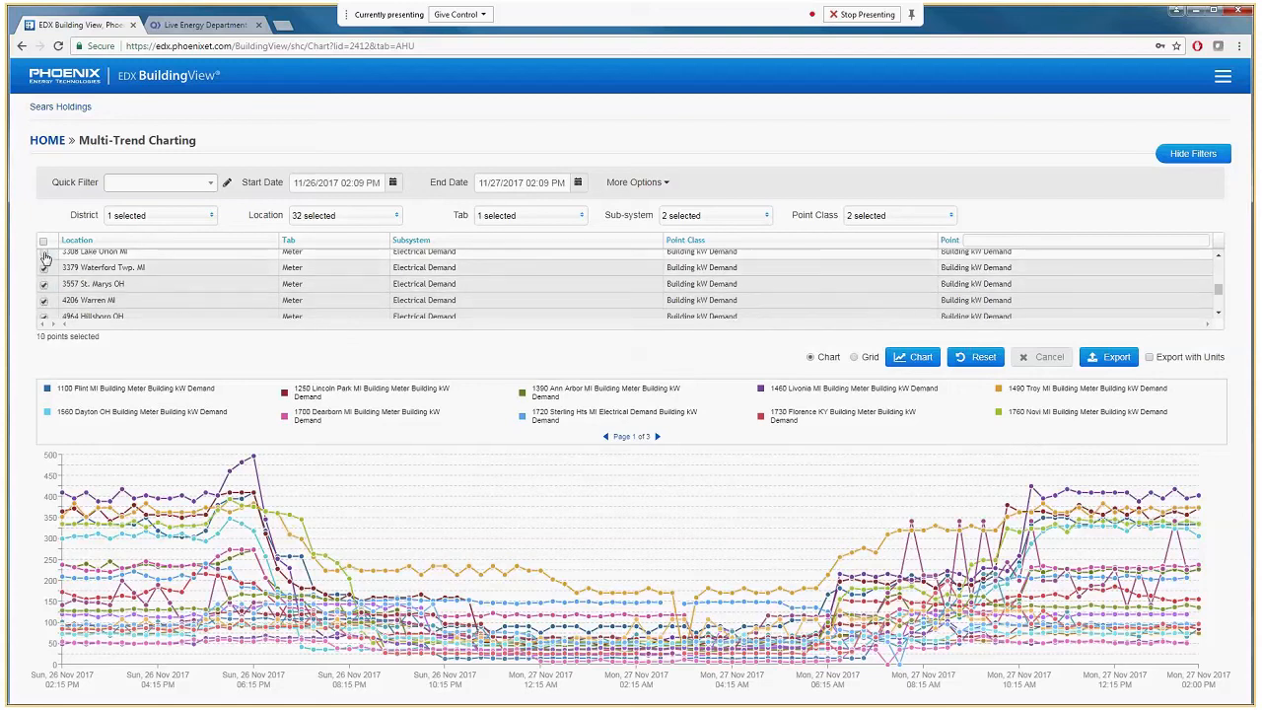
pyautogui.click(45, 255)
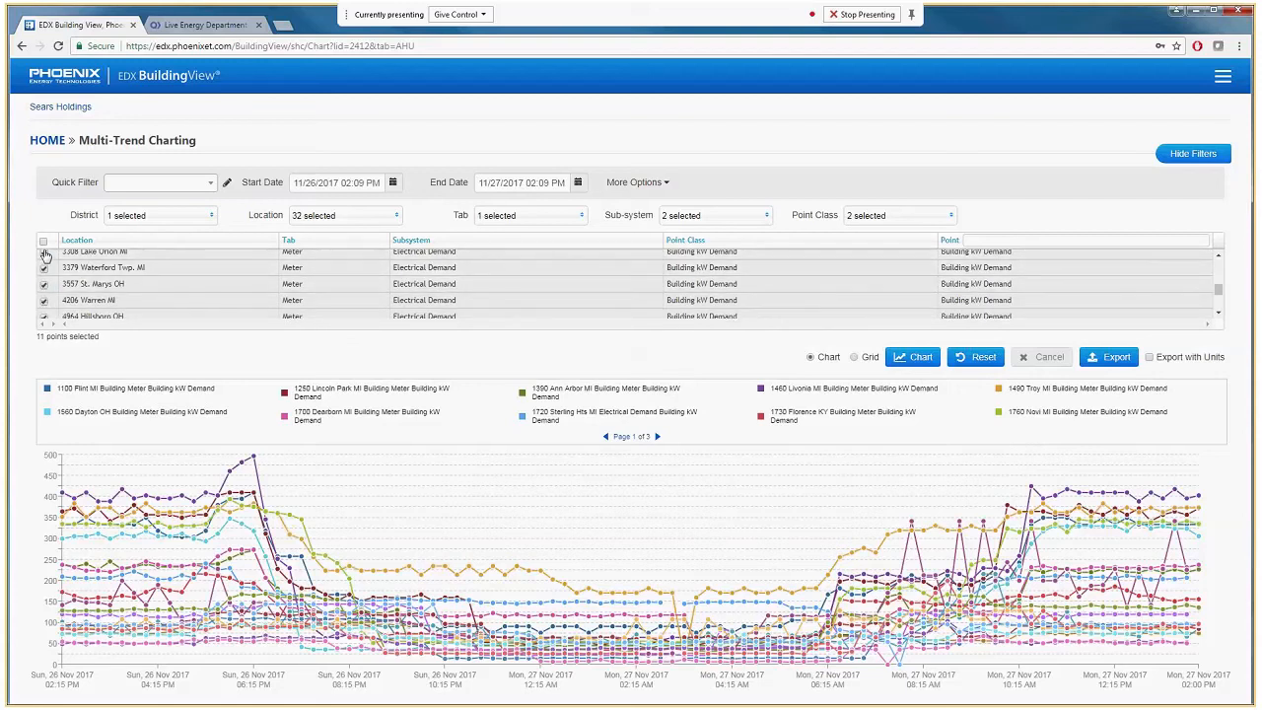
# Add the 3029 Erlanger KY and 3155 Belleville MI points and chart the selected Electrical Demand points.
pyautogui.click(1218, 258)
pyautogui.click(1218, 258)
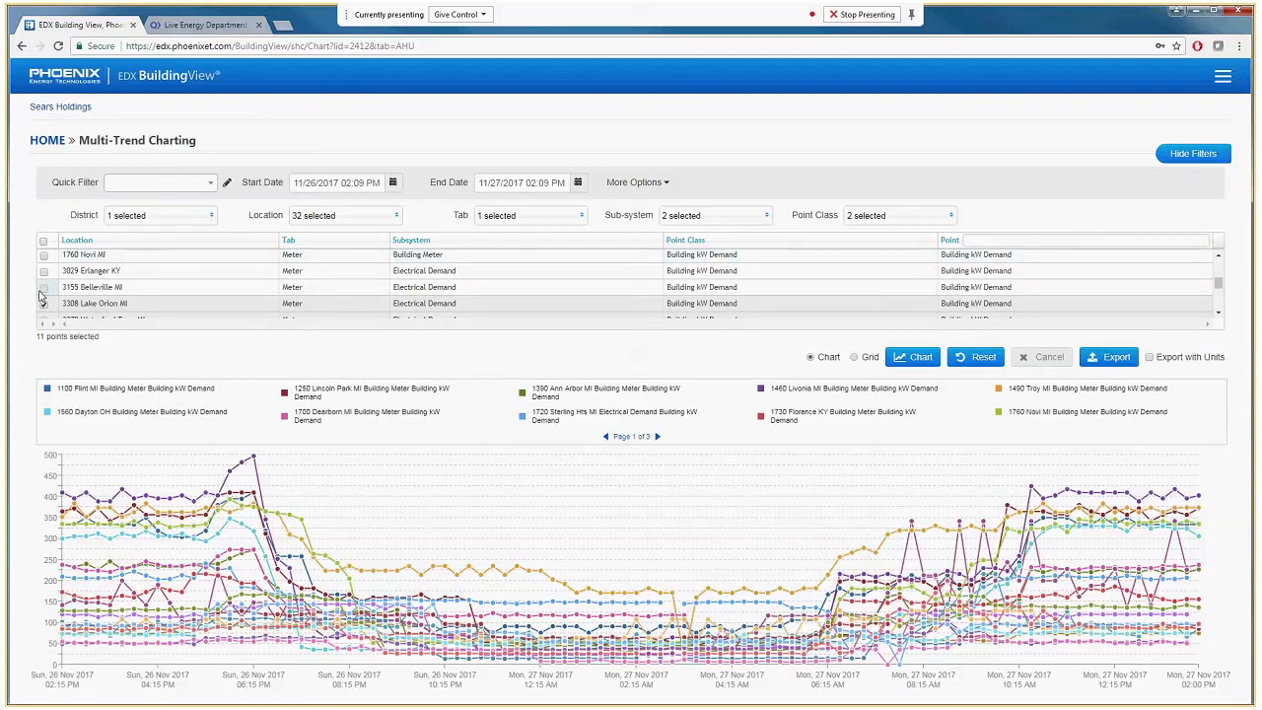
pyautogui.click(43, 270)
pyautogui.click(43, 287)
pyautogui.click(908, 357)
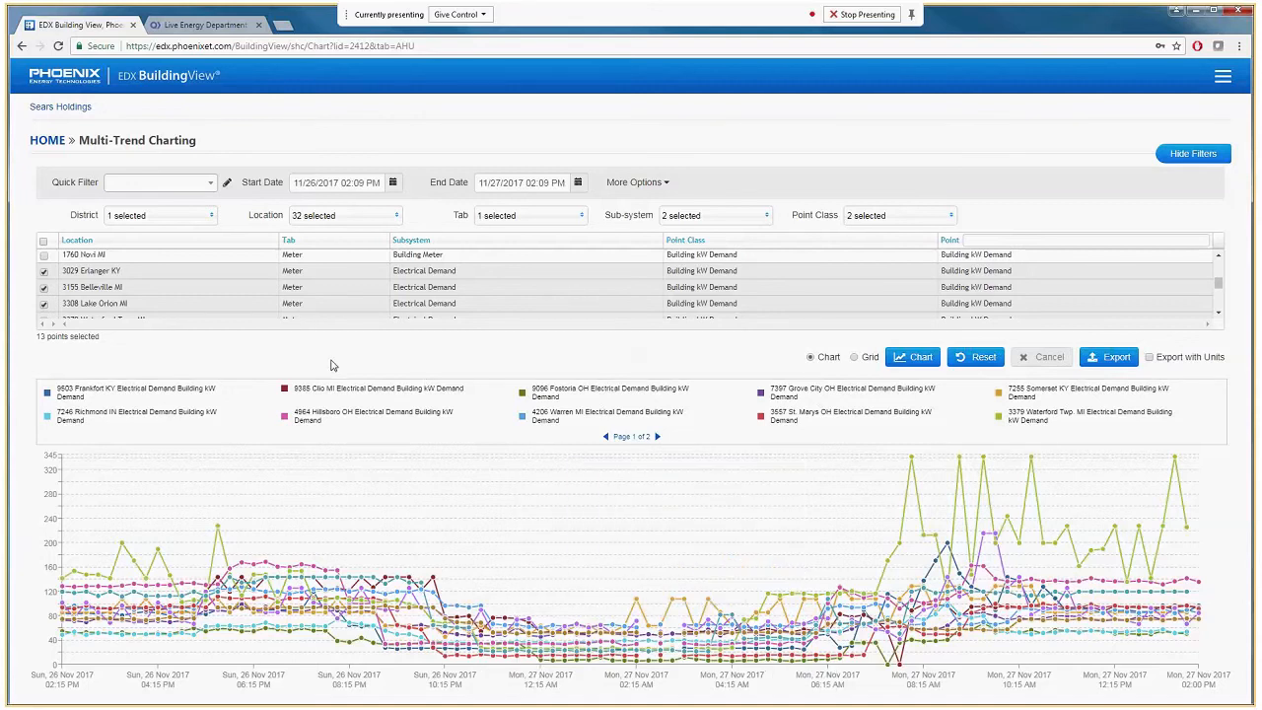
# Save the current point selection as a new quick filter named "D136 Kmart kW Meters".
pyautogui.click(227, 186)
pyautogui.click(140, 187)
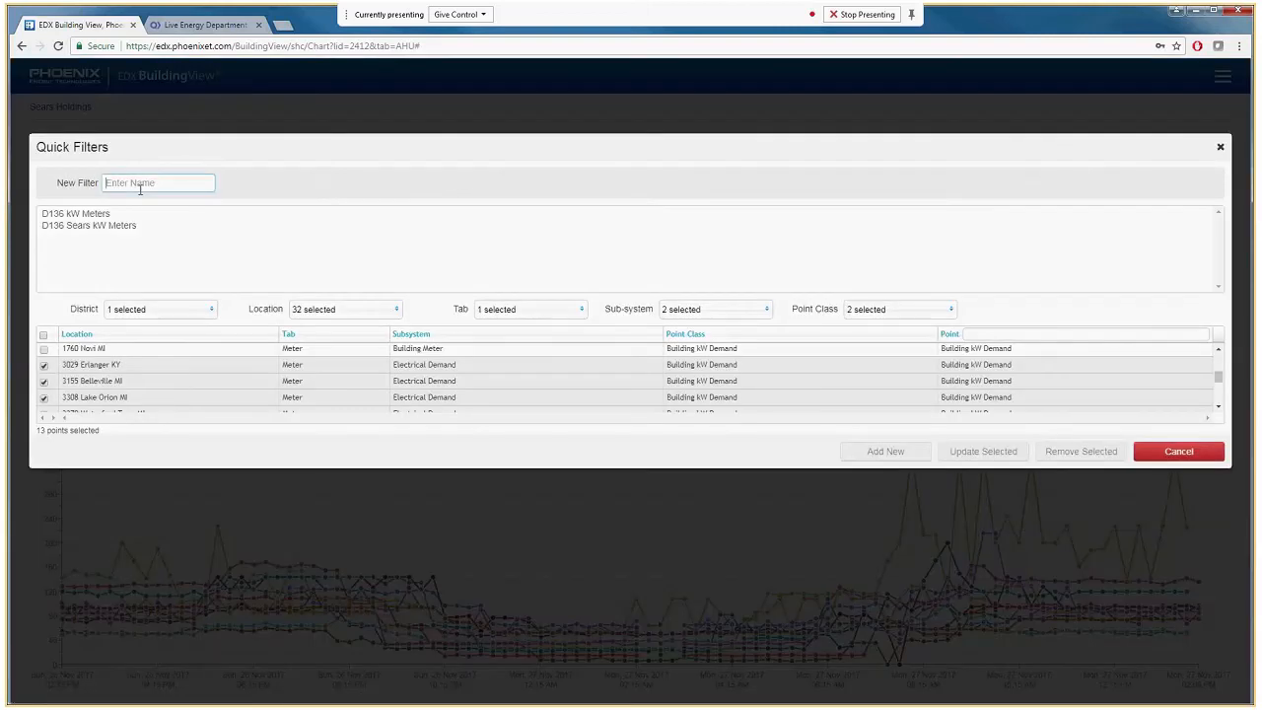
pyautogui.write('D')
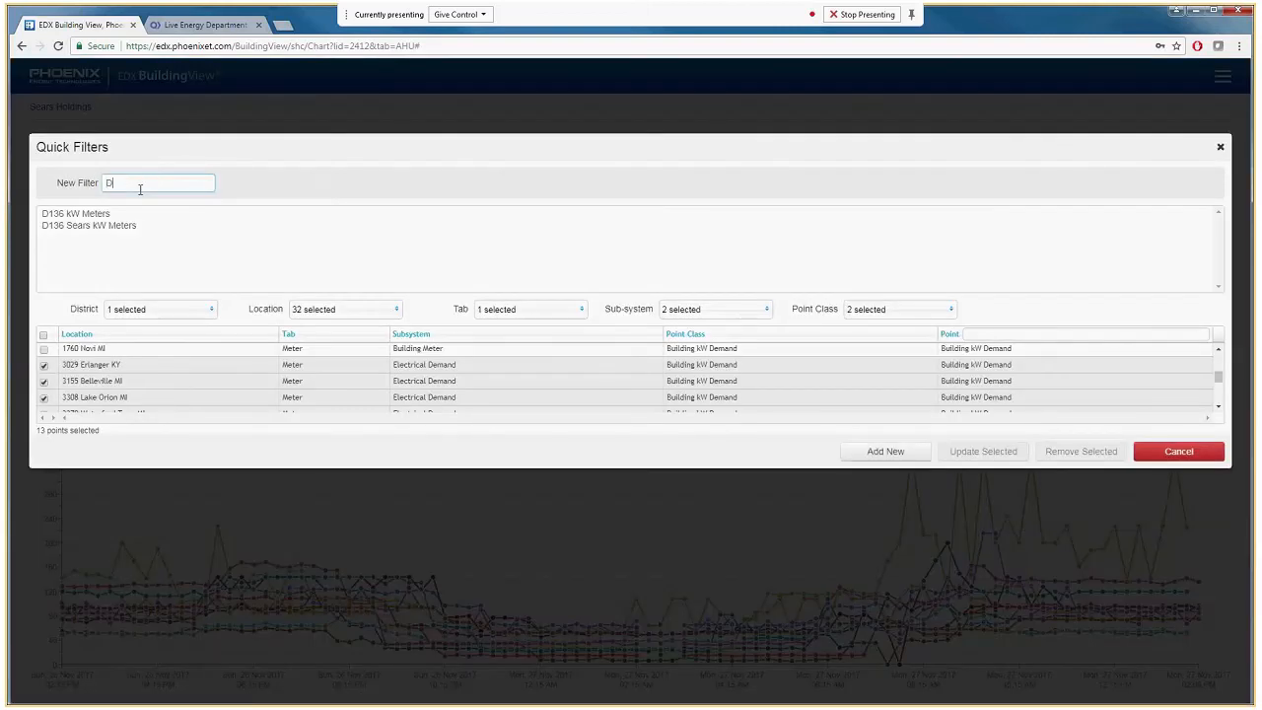
pyautogui.write('136 Kmart kW Meters')
pyautogui.click(883, 454)
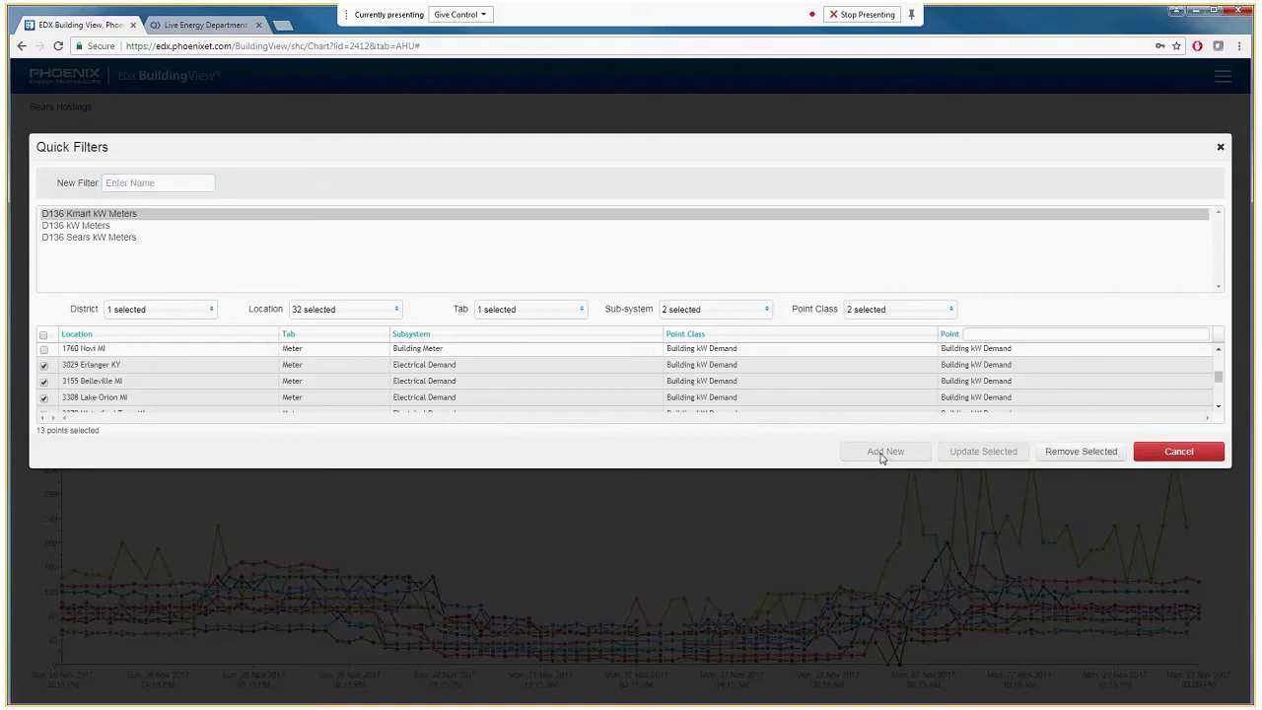
# Close the quick filter editor, return to the home page and reopen Multi-Trend Charting.
pyautogui.click(1220, 147)
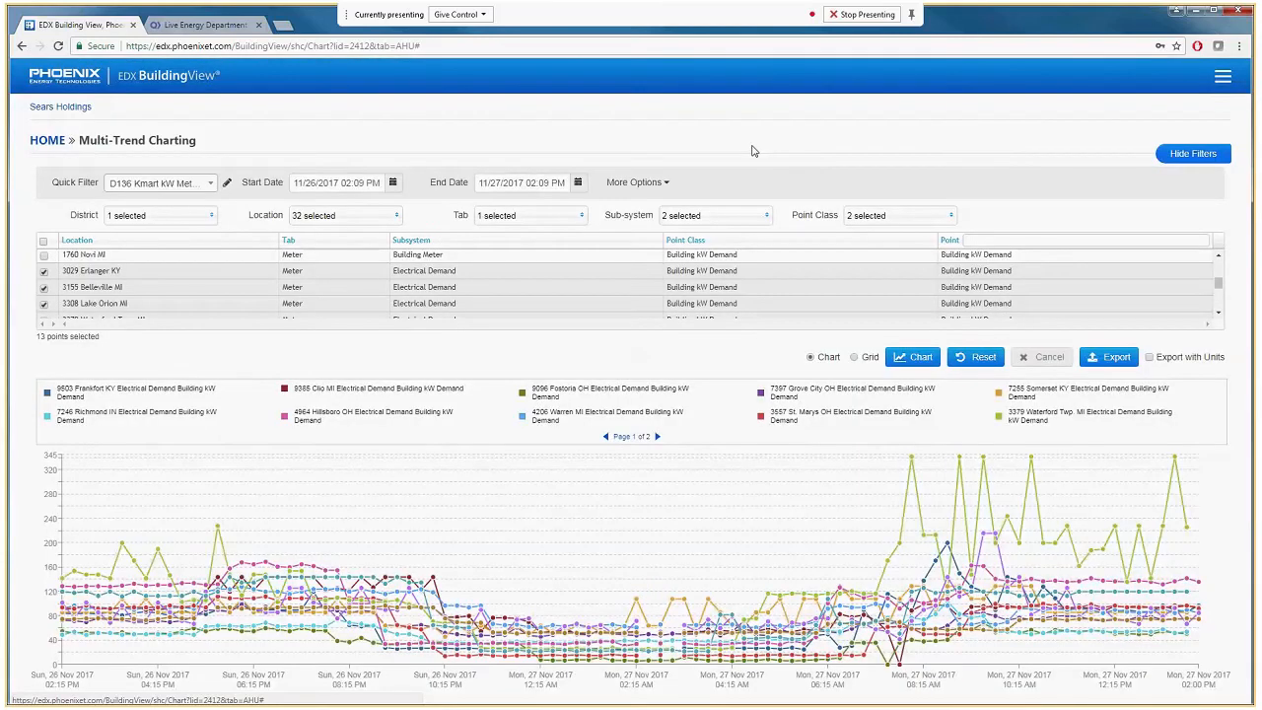
pyautogui.click(155, 83)
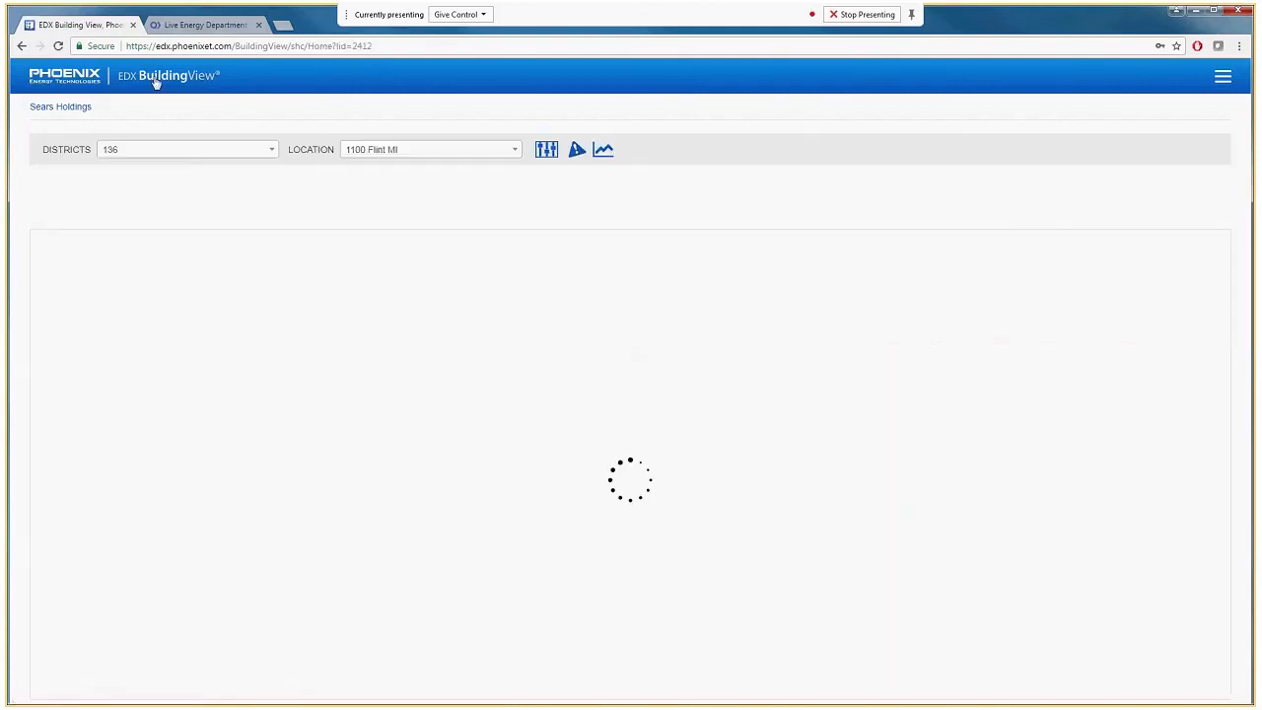
pyautogui.click(603, 151)
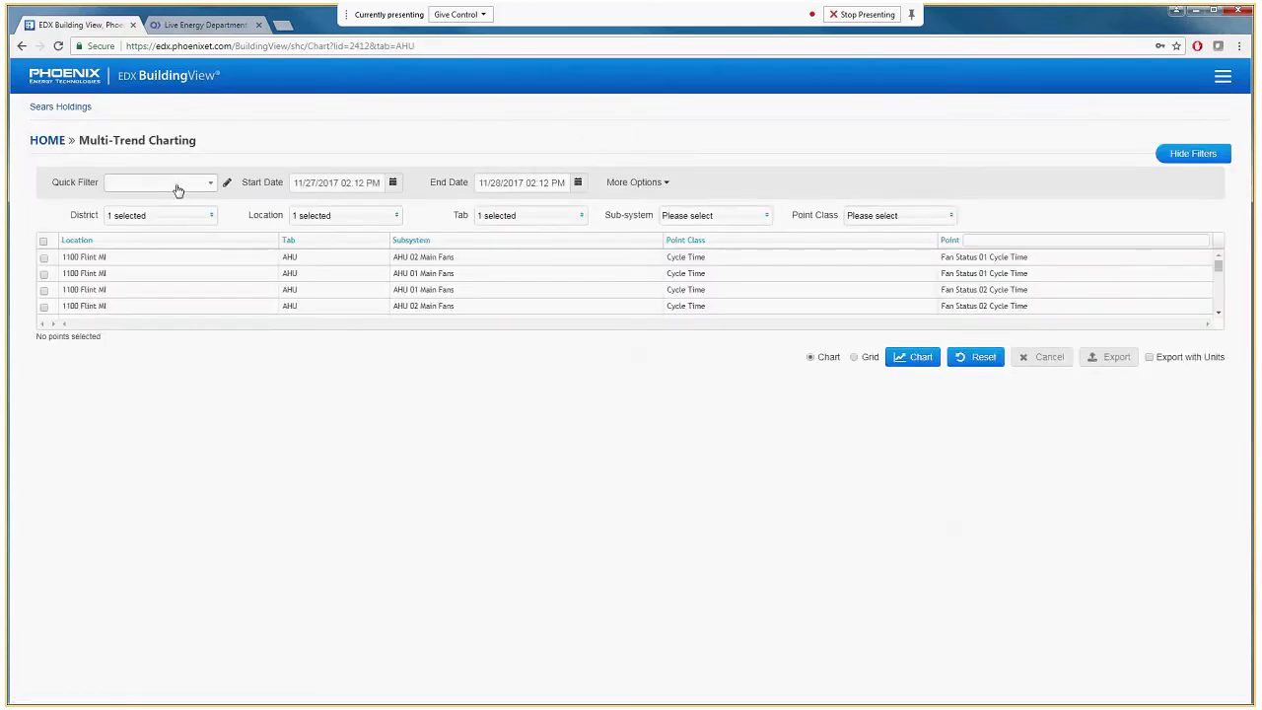
# Load the "D136 Kmart kW Meters" quick filter and chart its points.
pyautogui.click(177, 187)
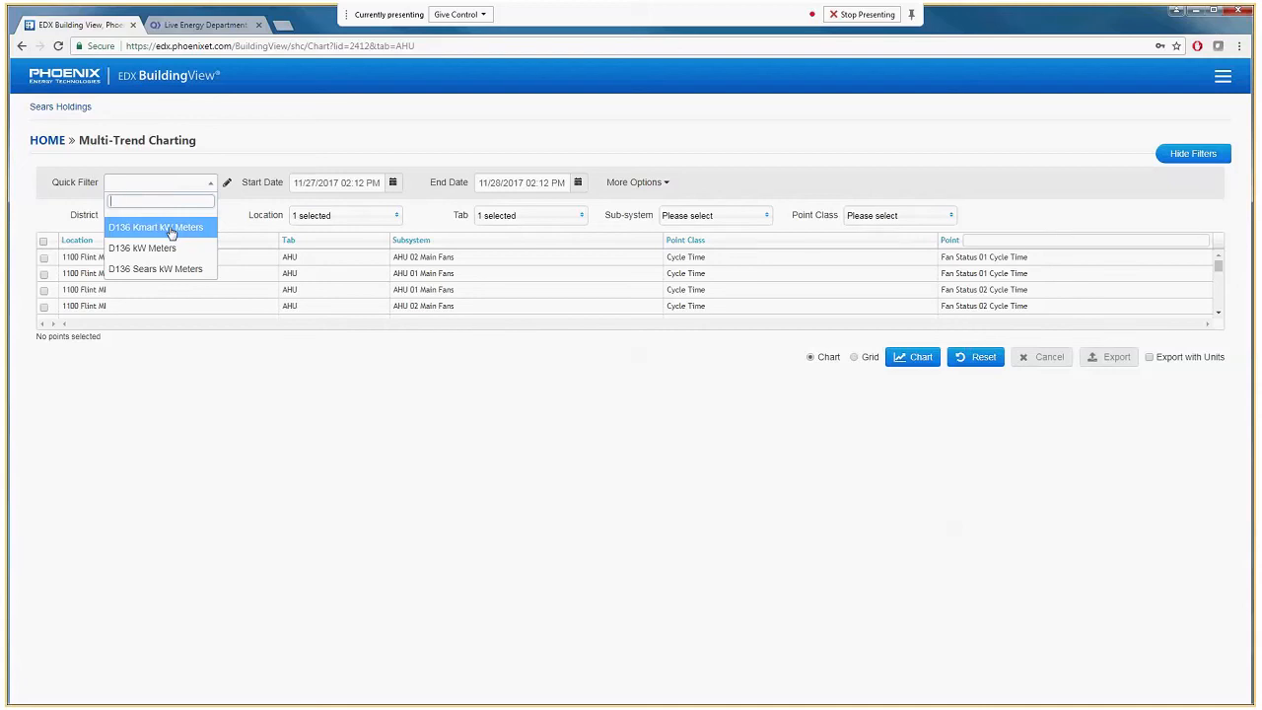
pyautogui.click(172, 229)
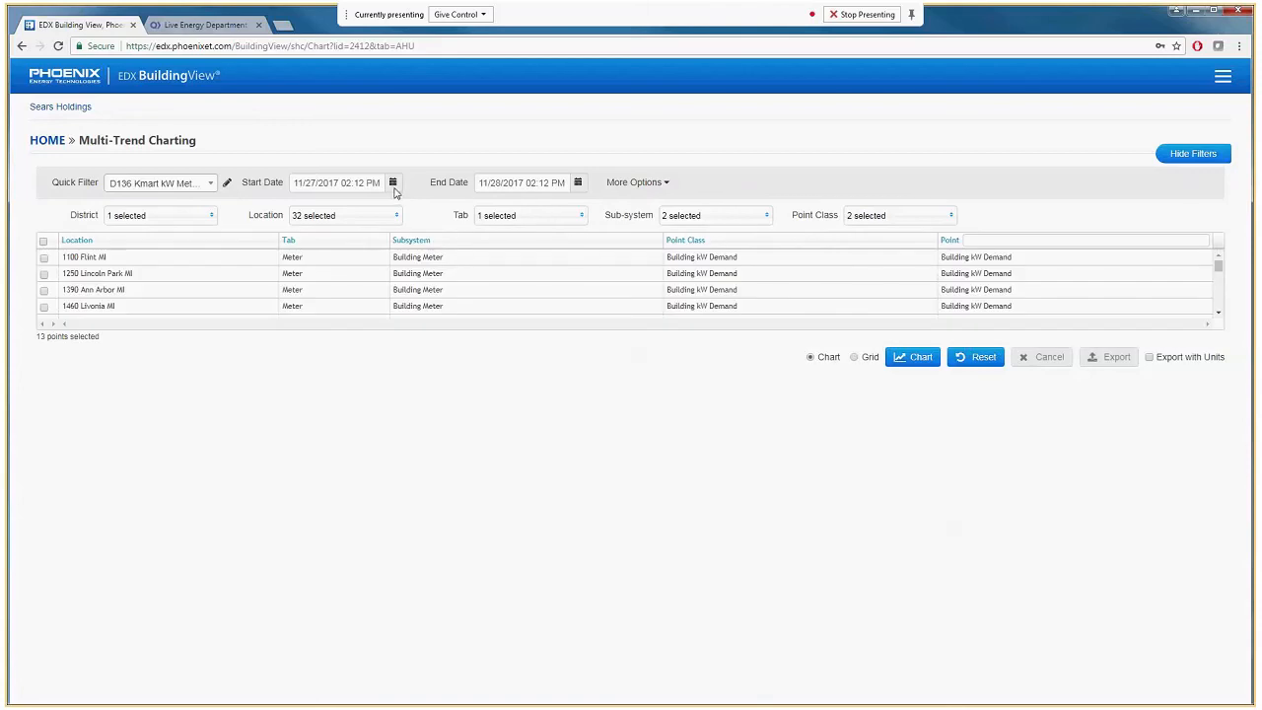
pyautogui.click(903, 360)
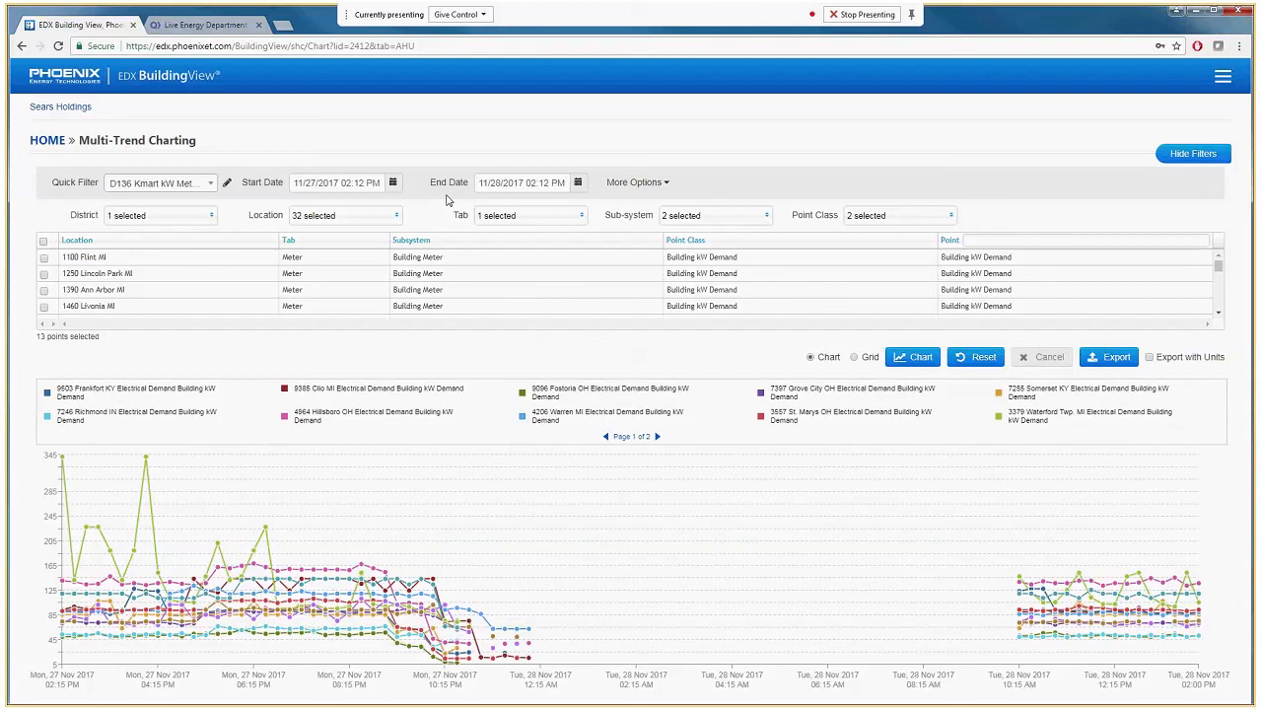
# Set the start date to 11/26/2017 and regenerate the chart for the extended period.
pyautogui.click(394, 183)
pyautogui.click(399, 314)
pyautogui.click(913, 363)
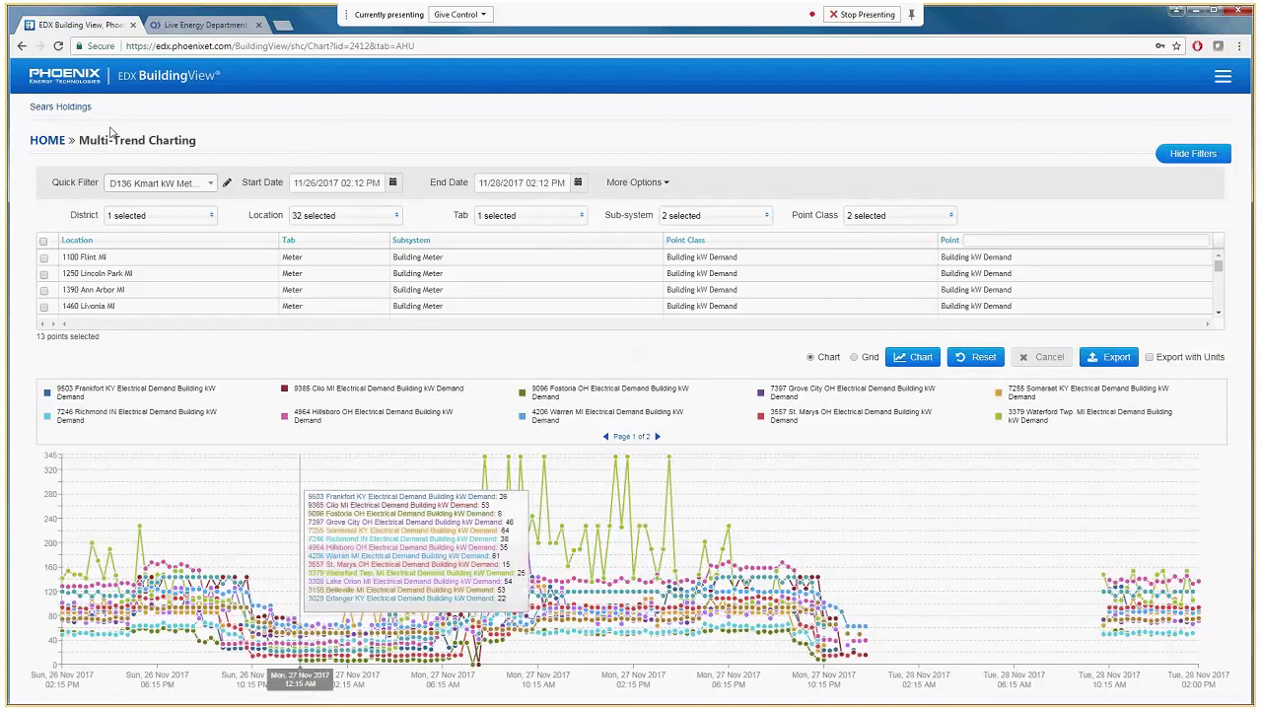
# Switch to the "D136 Sears kW Meters" quick filter and chart its points.
pyautogui.click(168, 184)
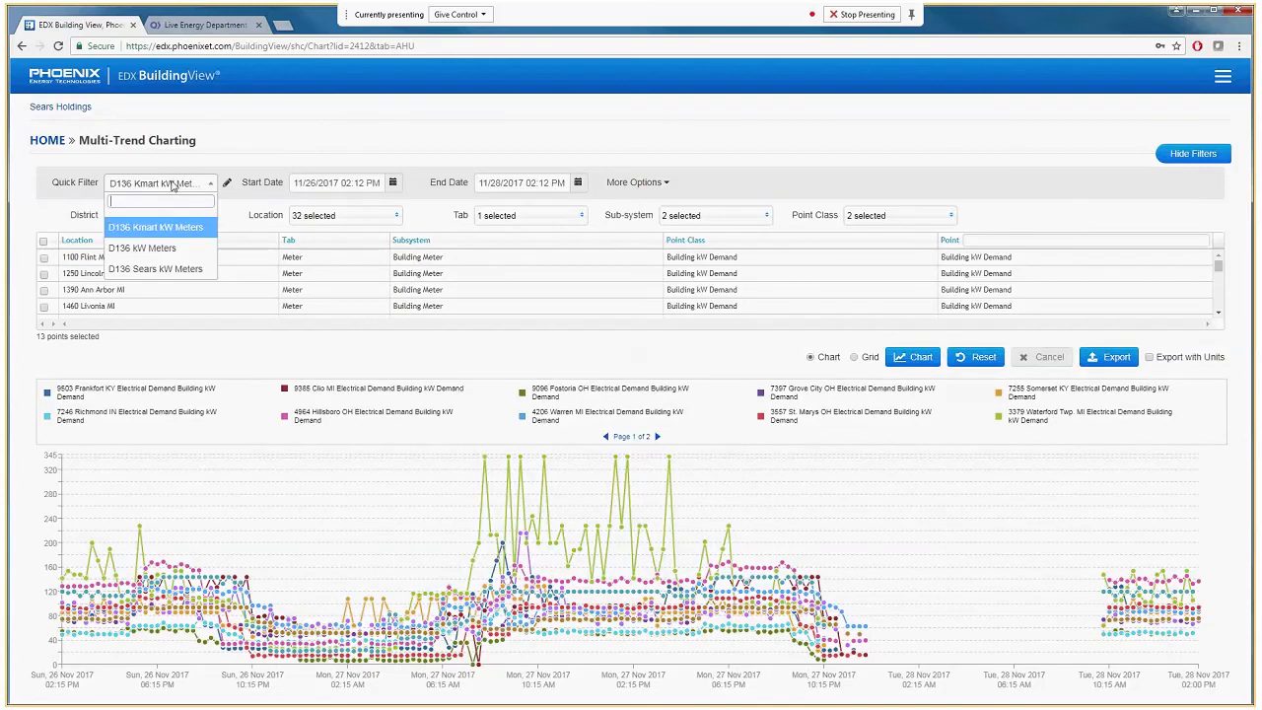
pyautogui.click(155, 268)
pyautogui.click(915, 357)
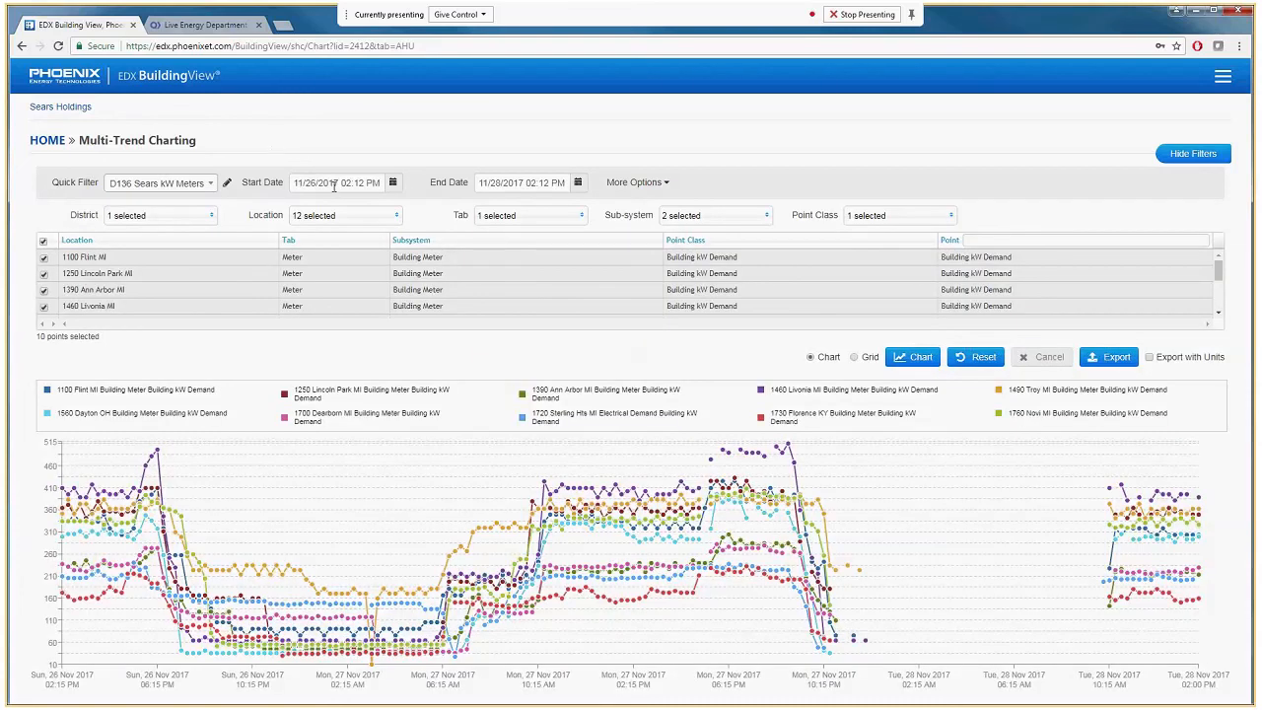
# Switch to the "D136 kW Meters" quick filter and chart all of its meter points.
pyautogui.click(211, 185)
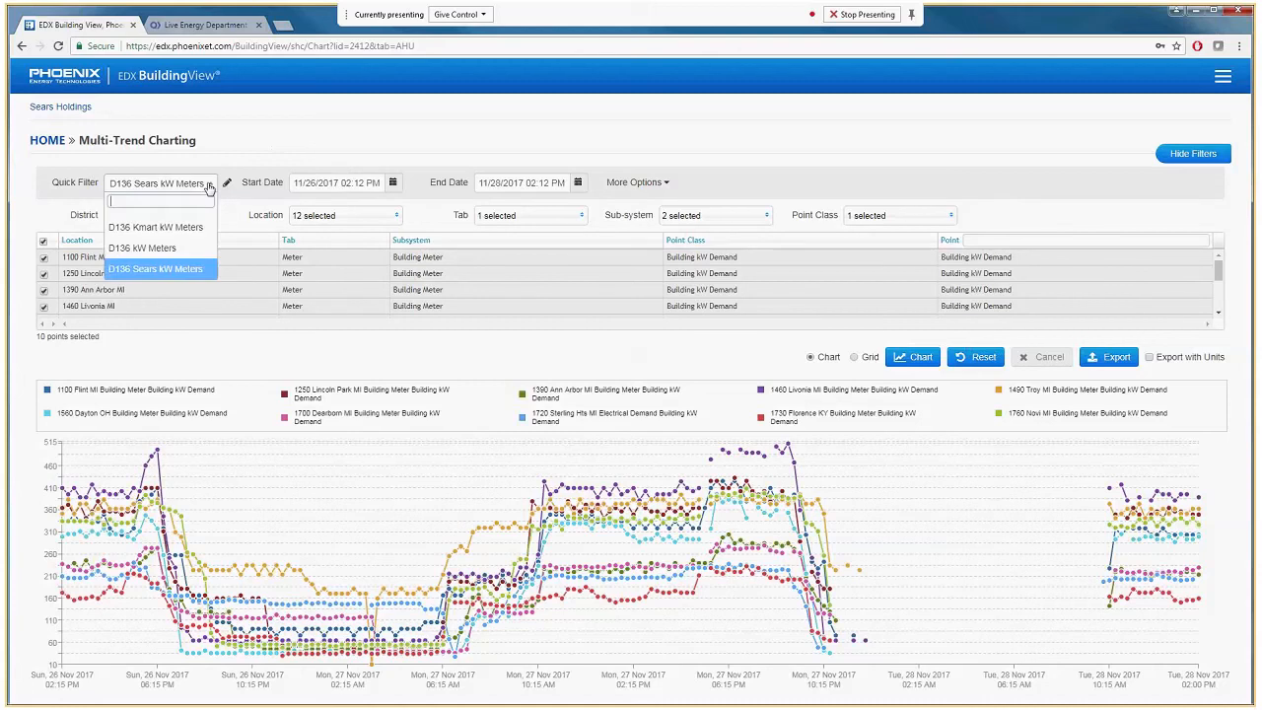
pyautogui.click(144, 248)
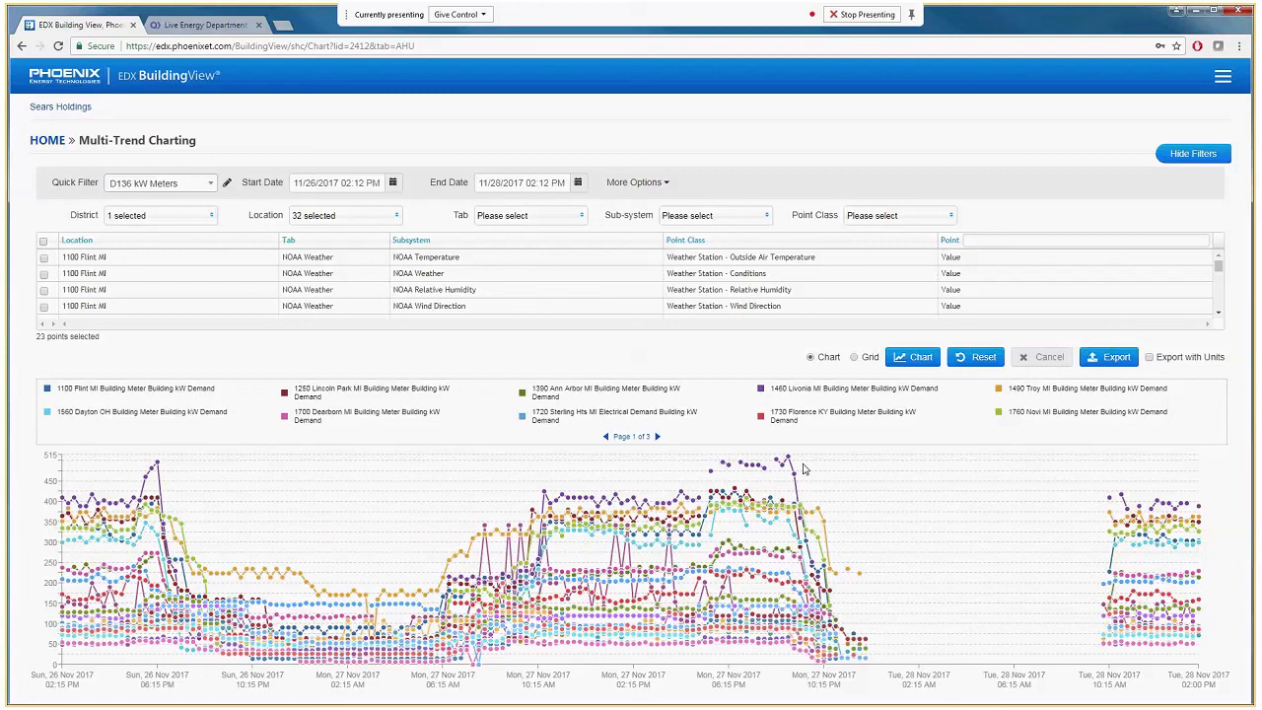
pyautogui.click(197, 190)
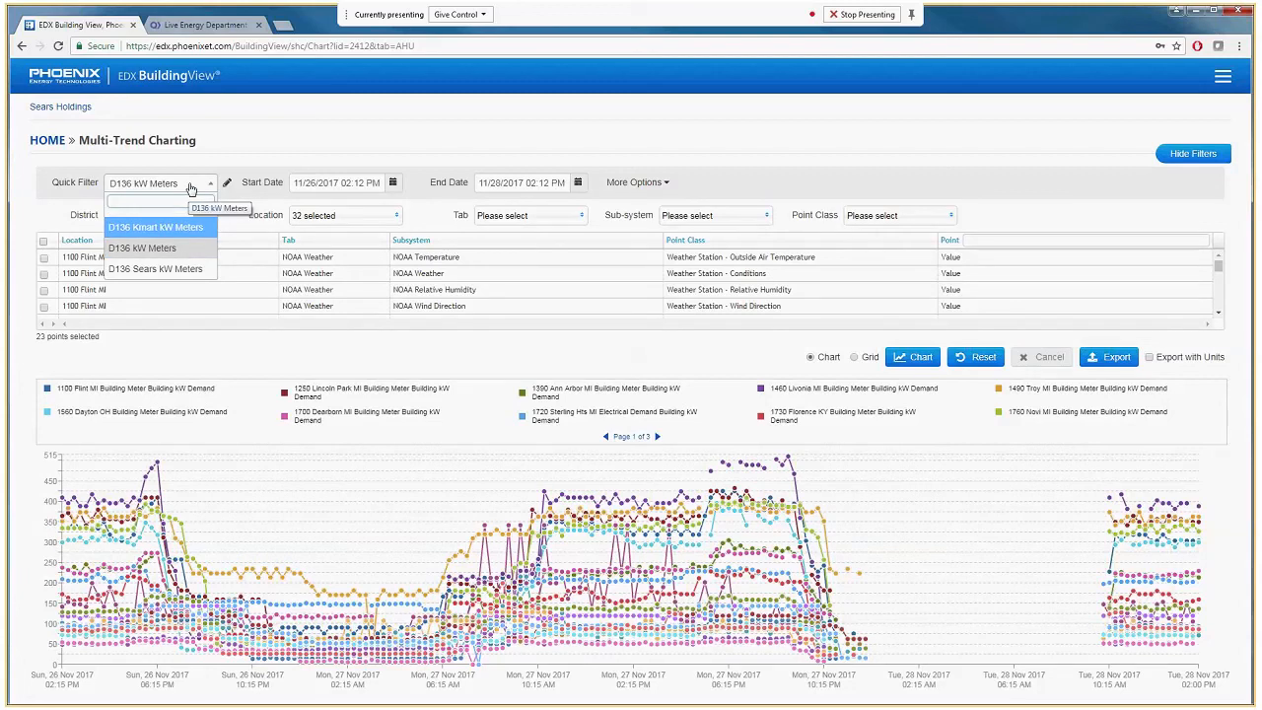
pyautogui.click(193, 186)
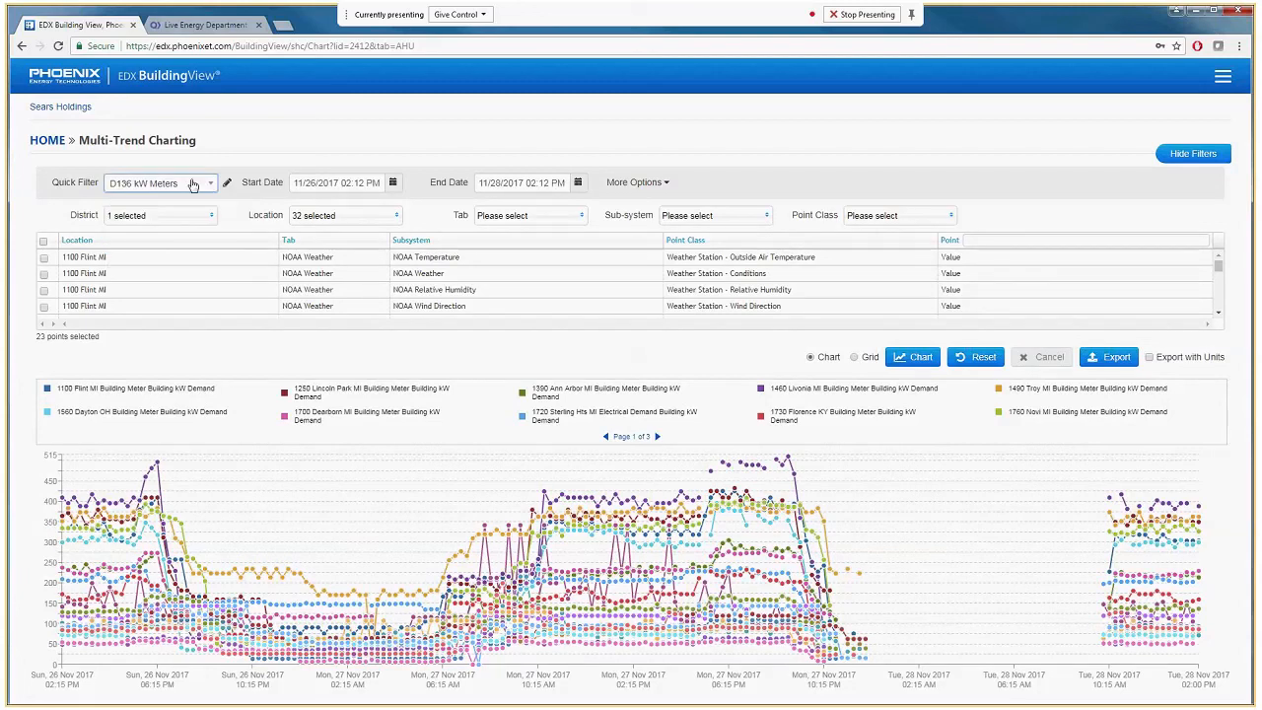
# Switch back to the "D136 Kmart kW Meters" quick filter and chart its points again.
pyautogui.click(193, 184)
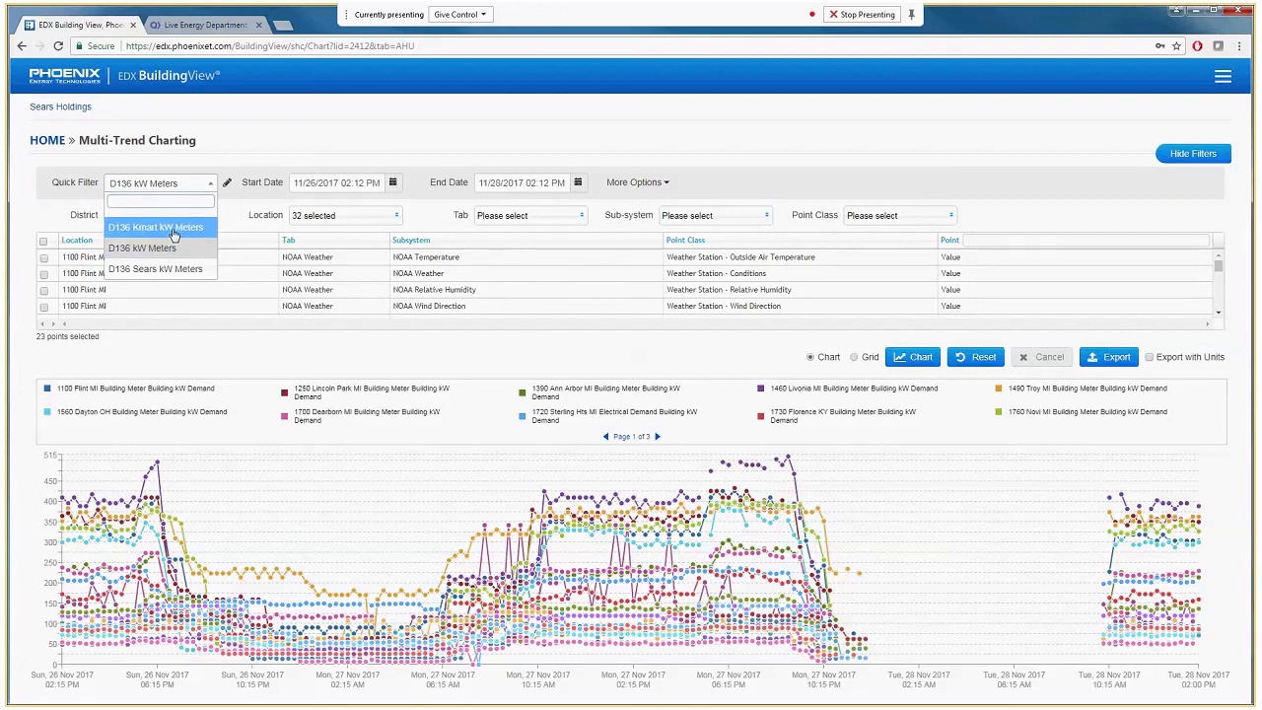
pyautogui.click(173, 227)
pyautogui.click(908, 361)
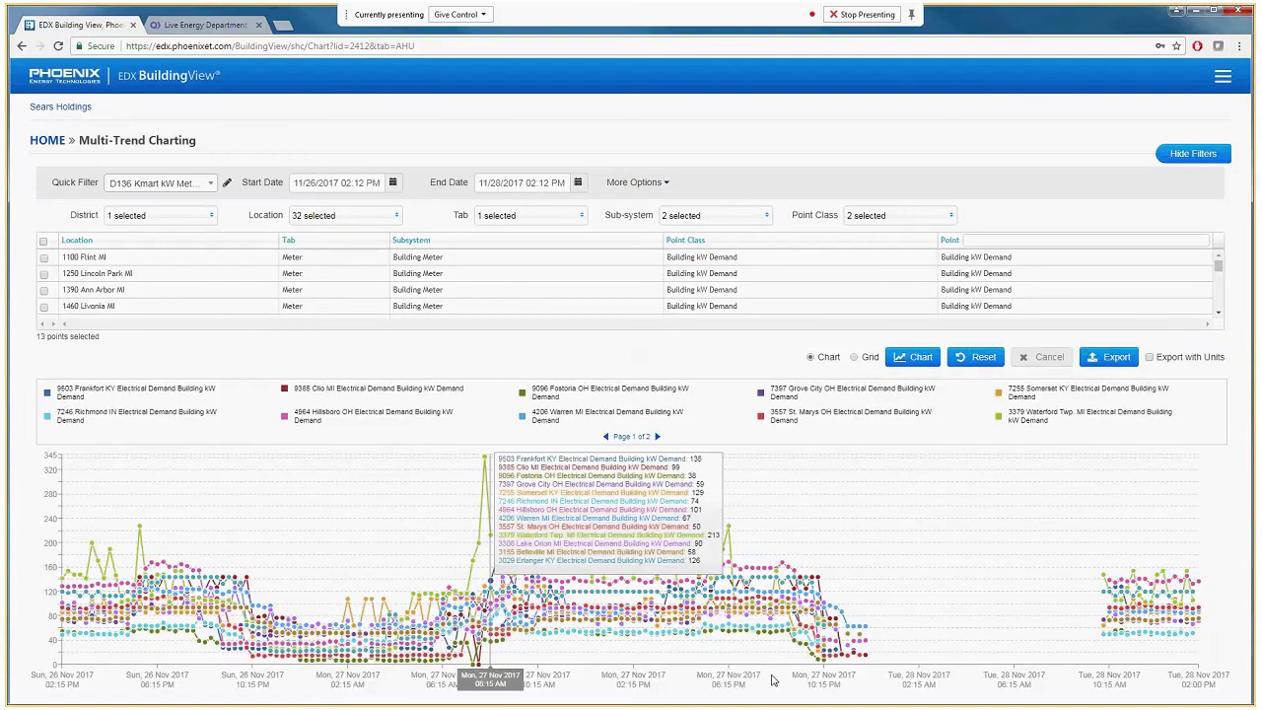
pyautogui.click(369, 224)
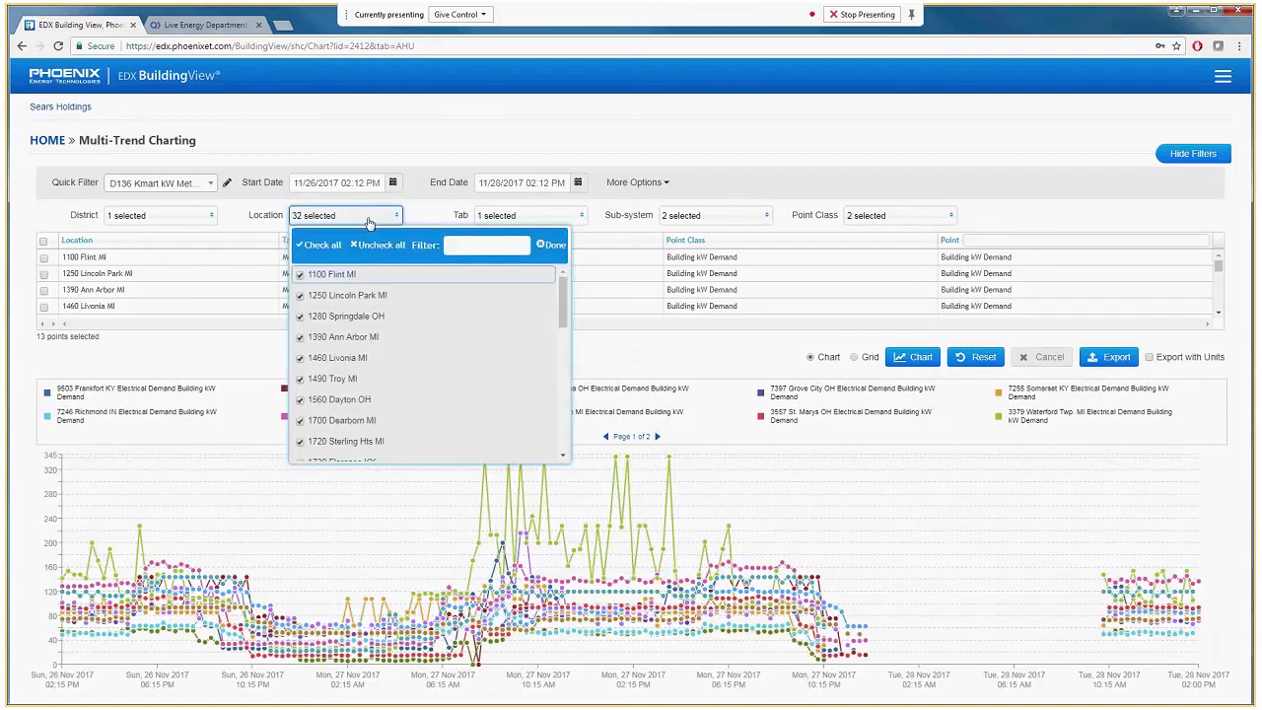
pyautogui.click(549, 218)
pyautogui.click(716, 217)
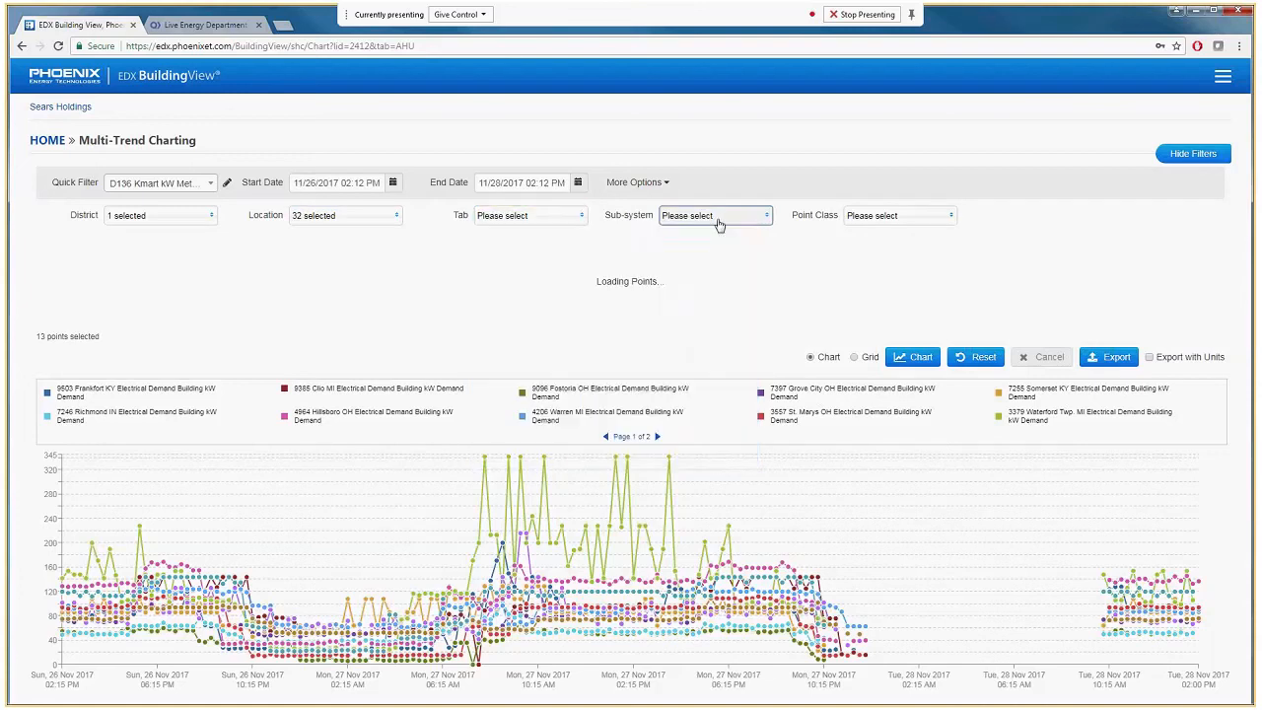
pyautogui.click(1059, 268)
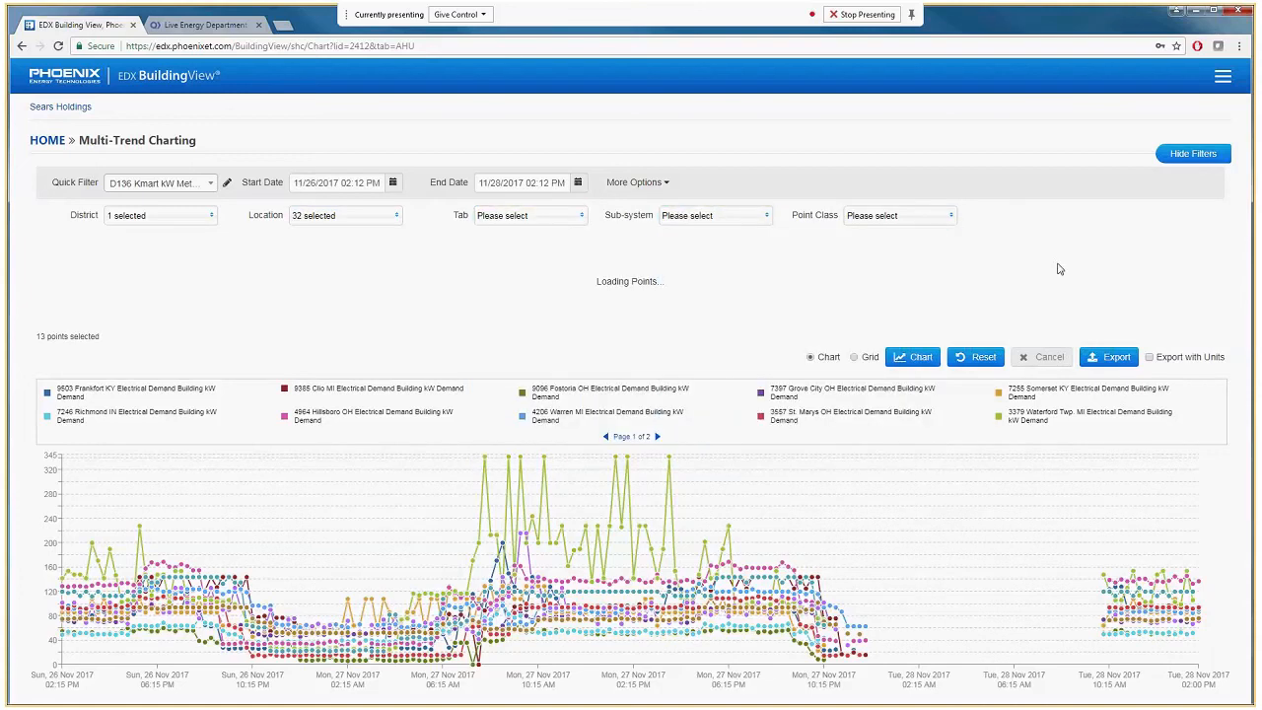